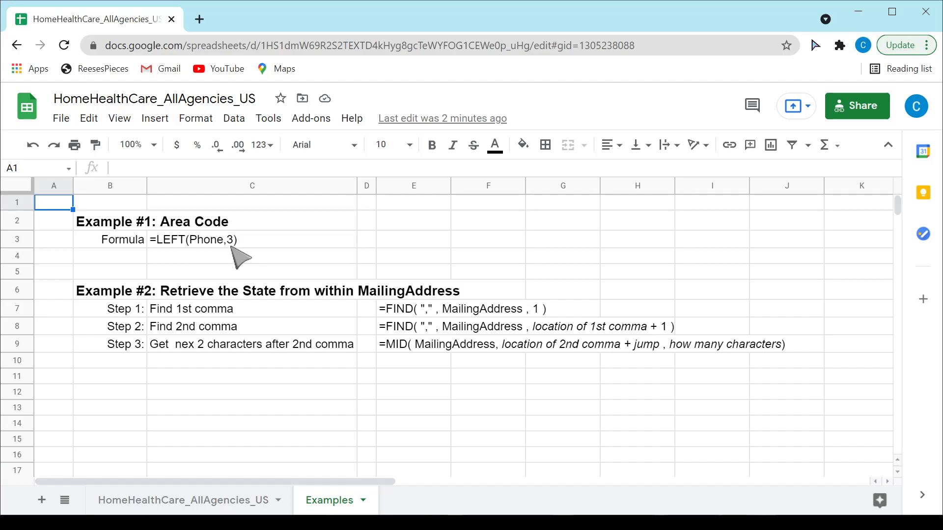
# - Define a named range called Phone for the whole Phone column on the HomeHealthCare_AllAgencies_US sheet
pyautogui.click(219, 504)
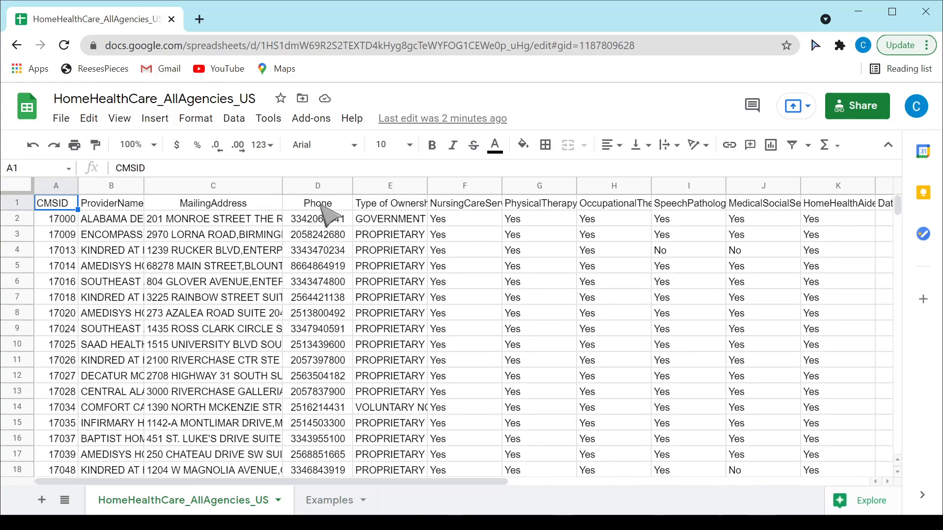
pyautogui.click(313, 188)
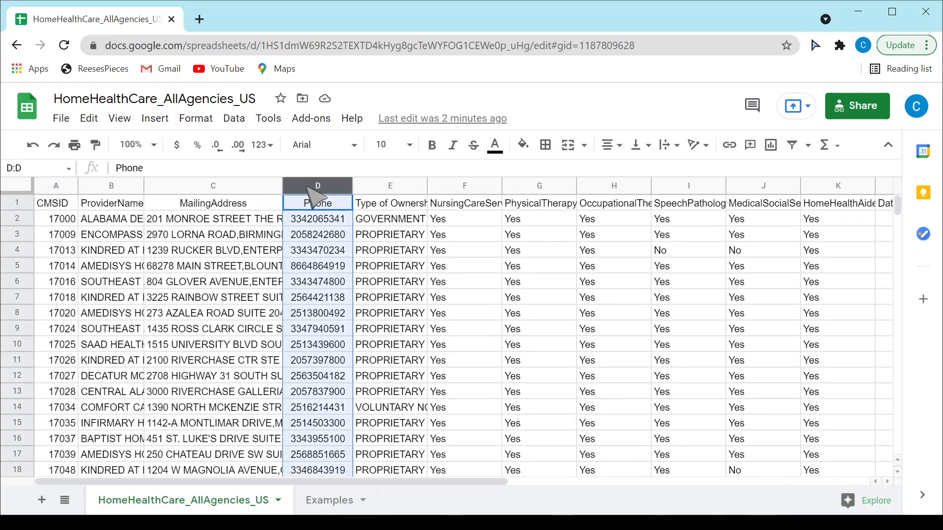
pyautogui.click(234, 120)
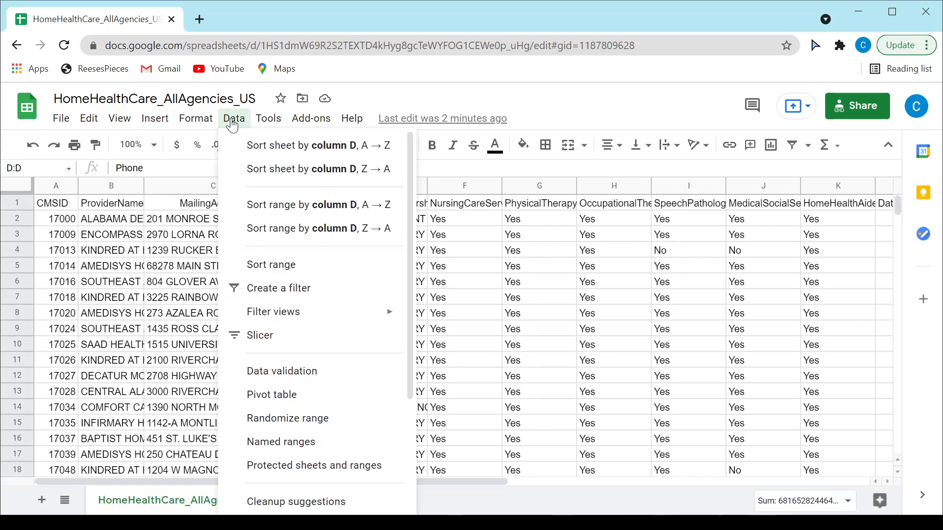
pyautogui.click(294, 443)
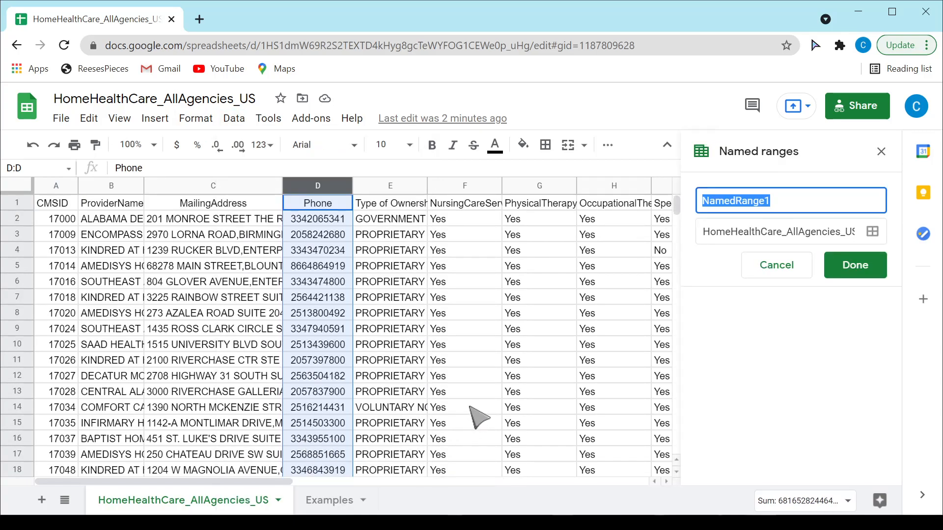
pyautogui.write('Phone')
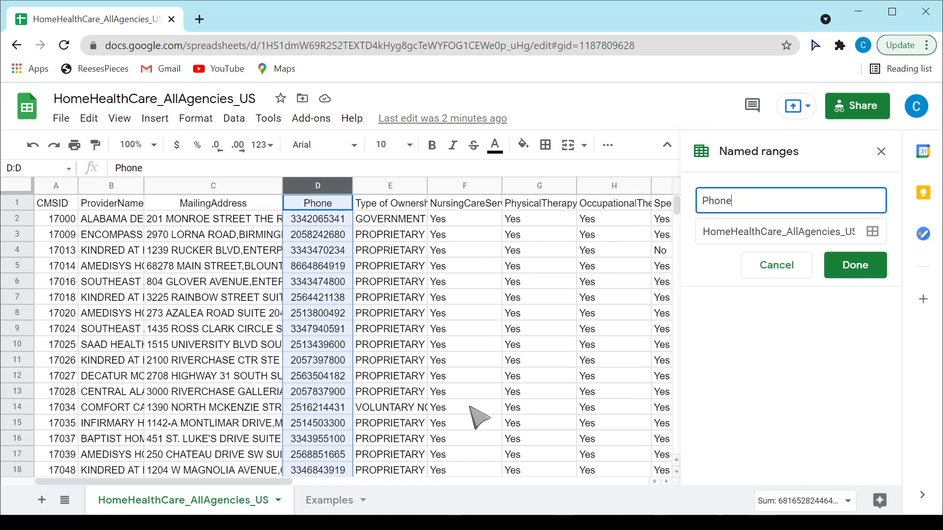
pyautogui.click(856, 266)
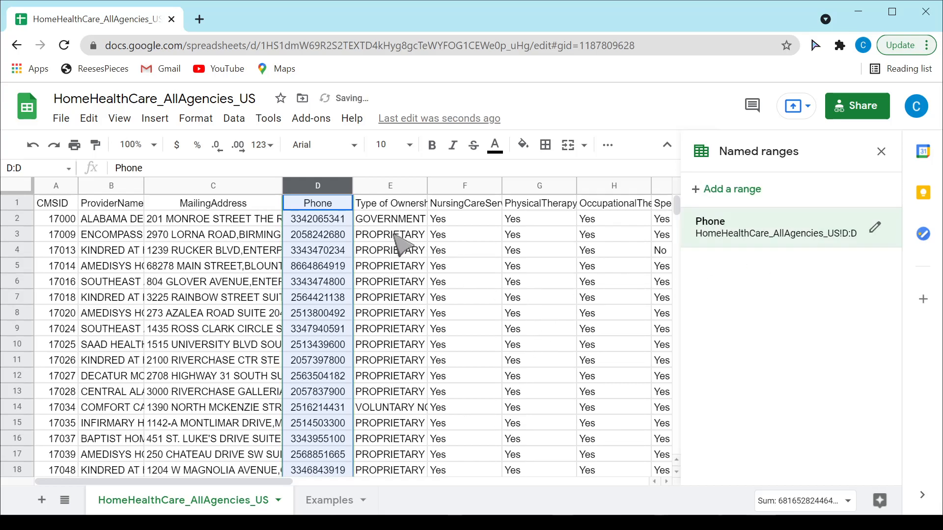
# - Insert a column between Phone and Type of Ownership and give it the header Area Code
pyautogui.click(384, 268)
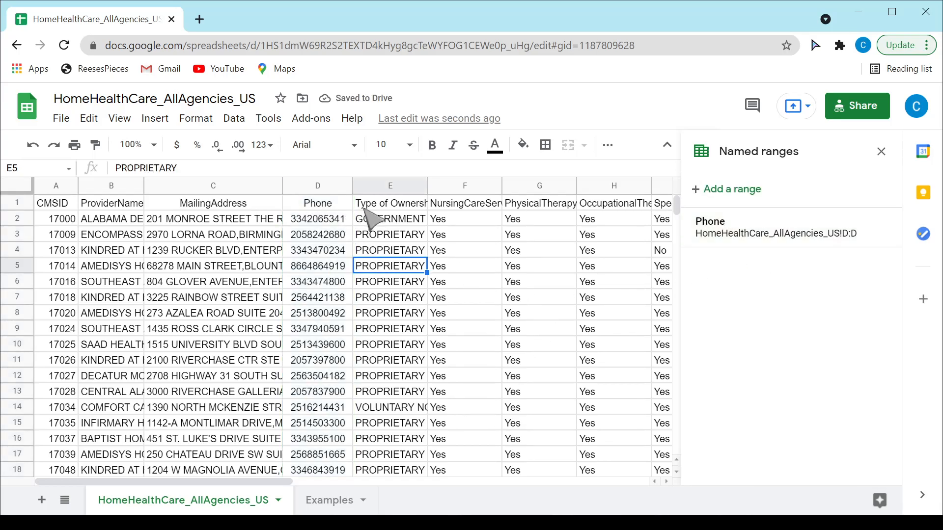
pyautogui.click(365, 186)
pyautogui.rightClick(365, 186)
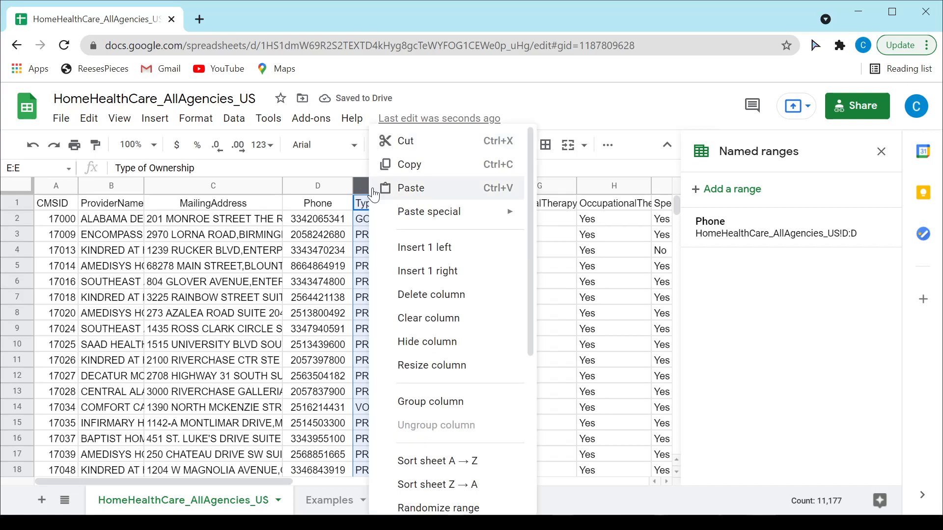
pyautogui.click(468, 259)
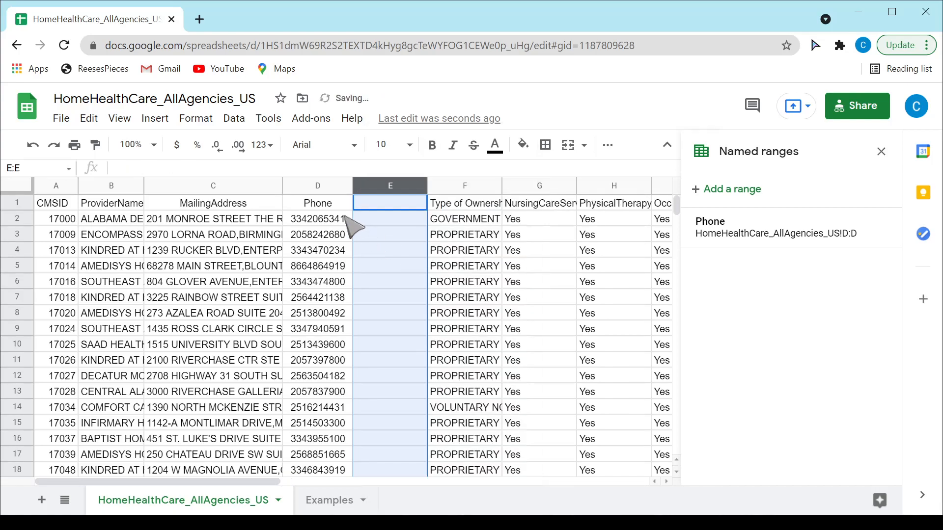
pyautogui.click(379, 207)
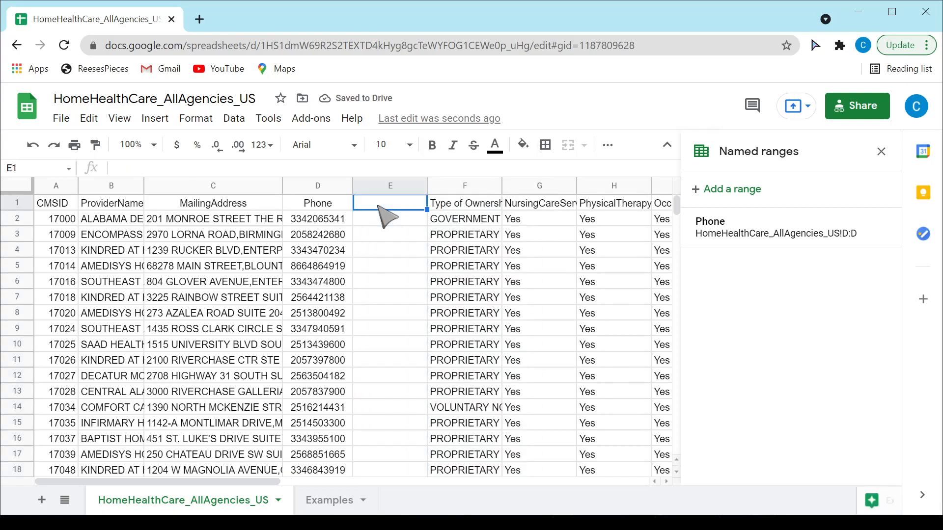
pyautogui.write('Area Co')
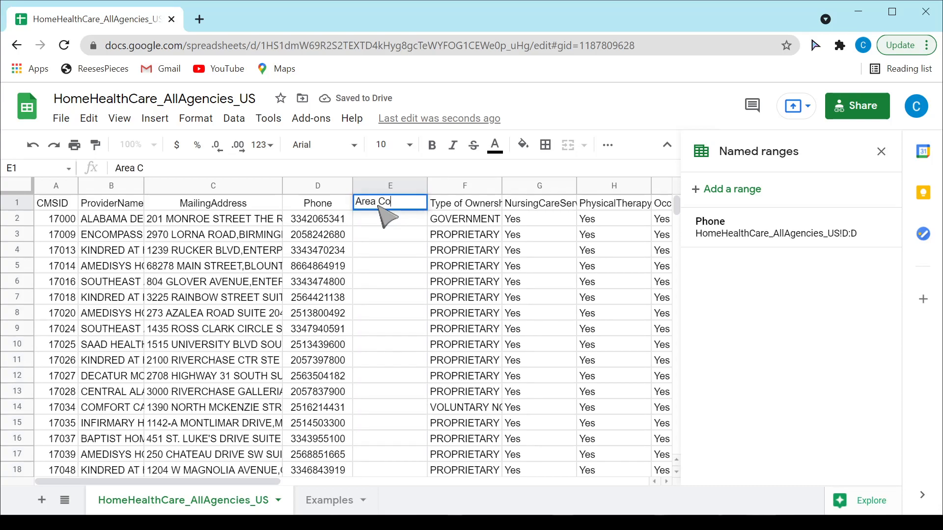
pyautogui.write('de')
pyautogui.press('Return')
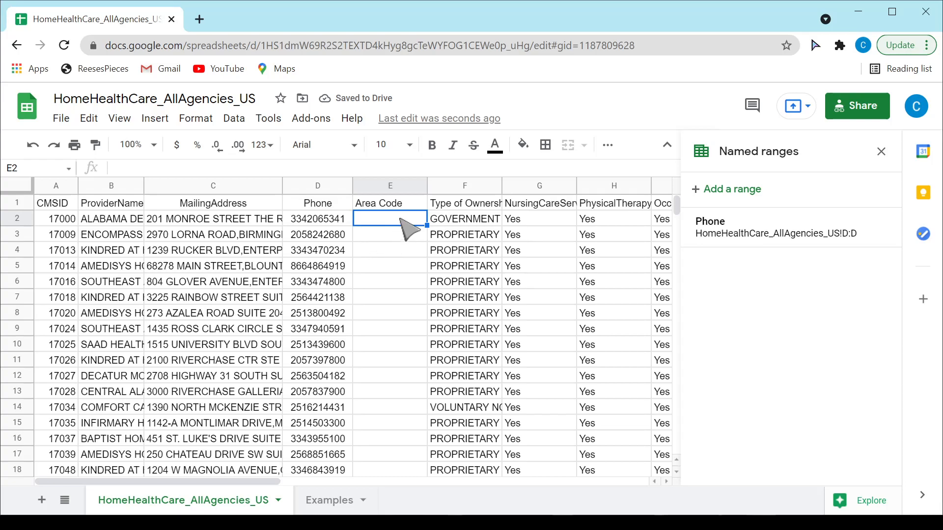
# - Enter the formula =LEFT(Phone,3) in E2 to extract the area code from the phone number
pyautogui.write('=LEFT(')
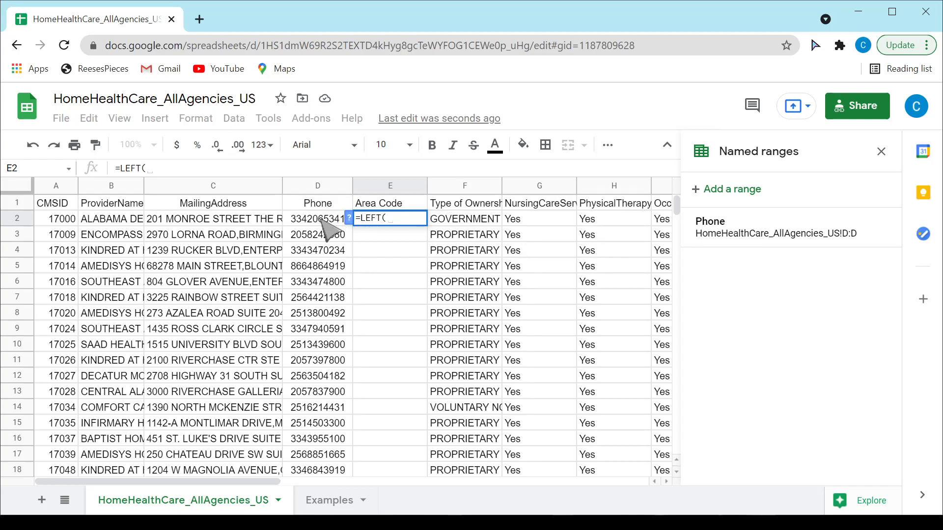
pyautogui.write('Phone')
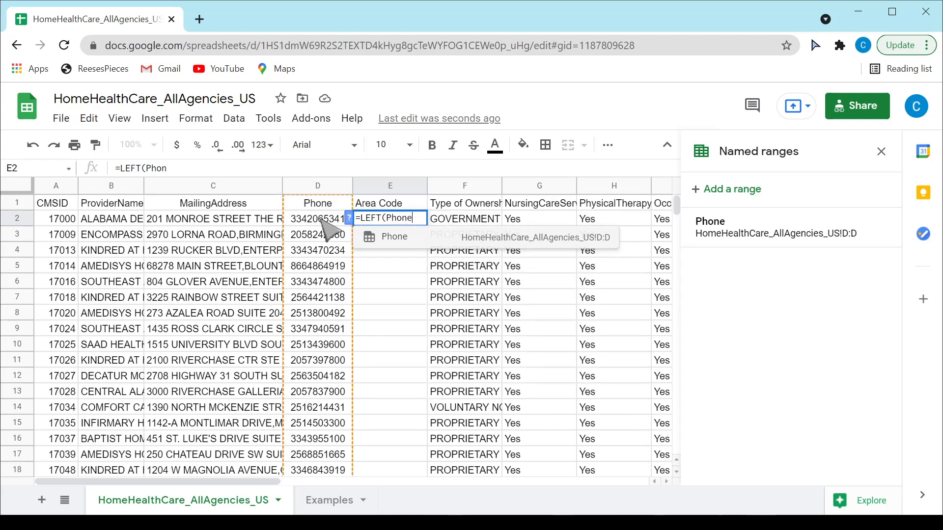
pyautogui.write(', ')
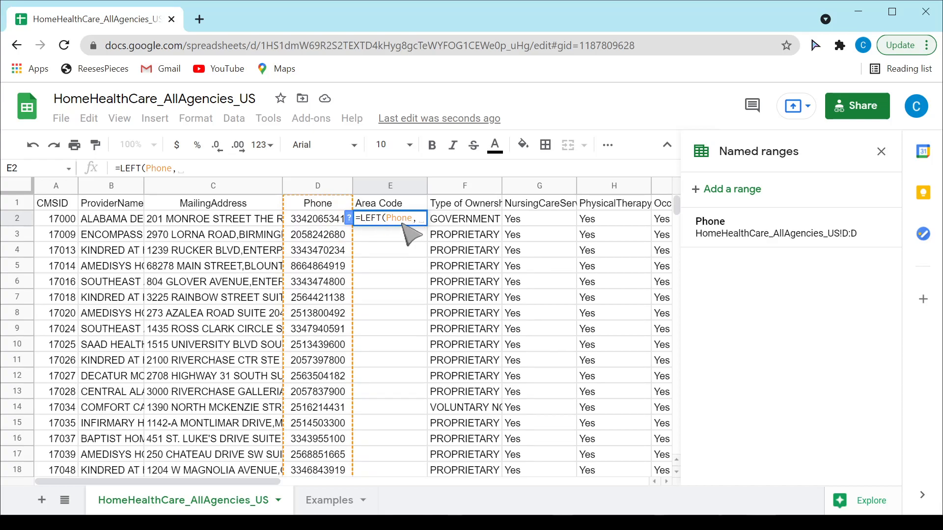
pyautogui.write('3')
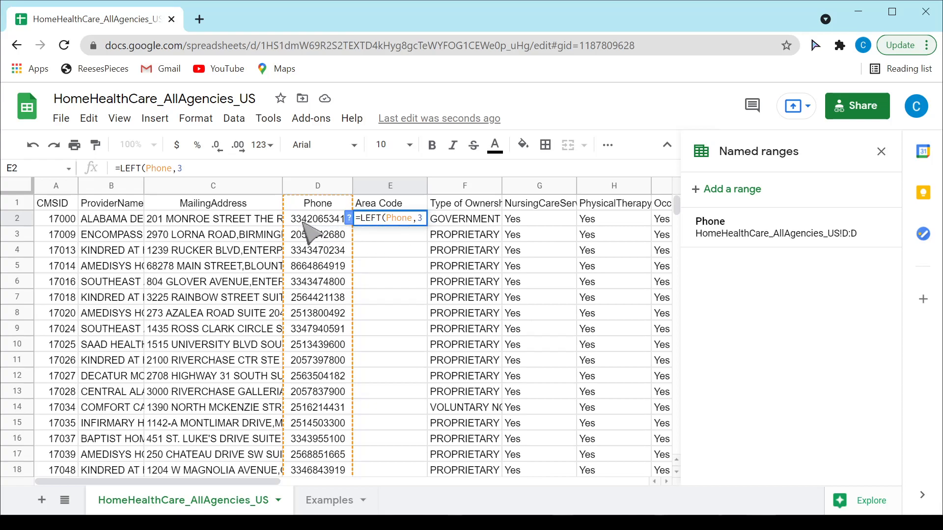
pyautogui.write(')')
pyautogui.press('Return')
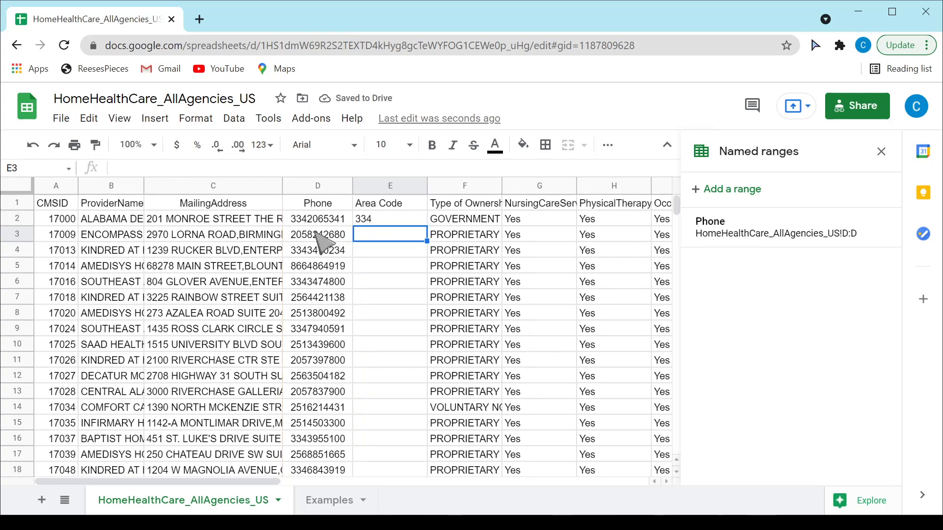
# - Fill the E2 area code formula down the entire Area Code column and check rows far down the sheet
pyautogui.click(386, 220)
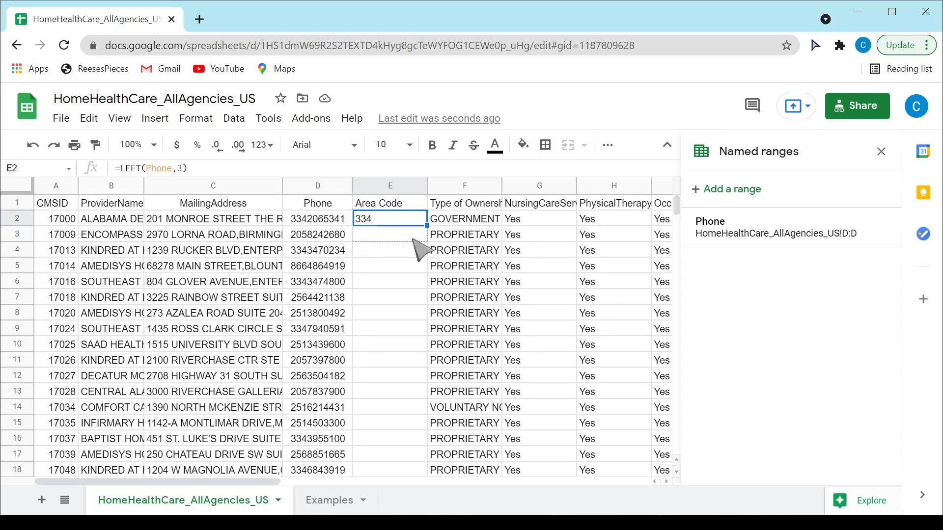
pyautogui.moveTo(417, 239); pyautogui.dragTo(417, 240)
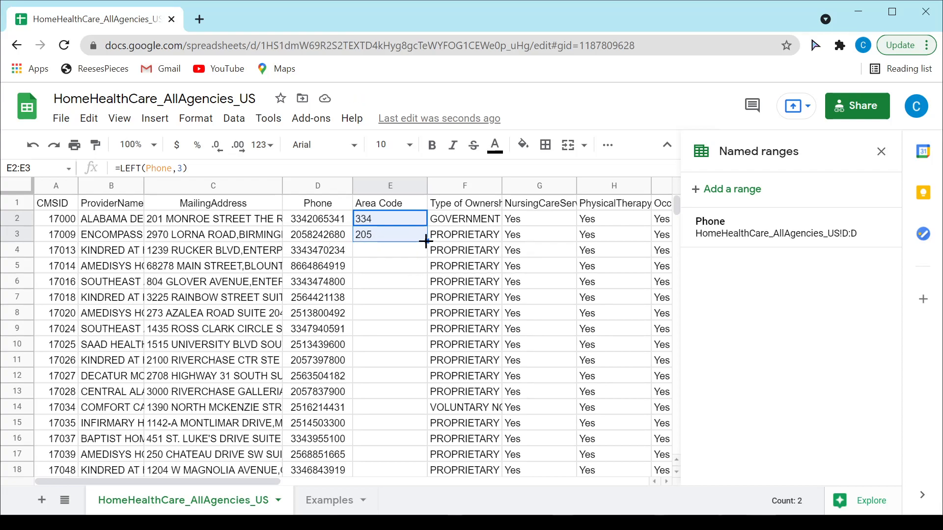
pyautogui.doubleClick(426, 241)
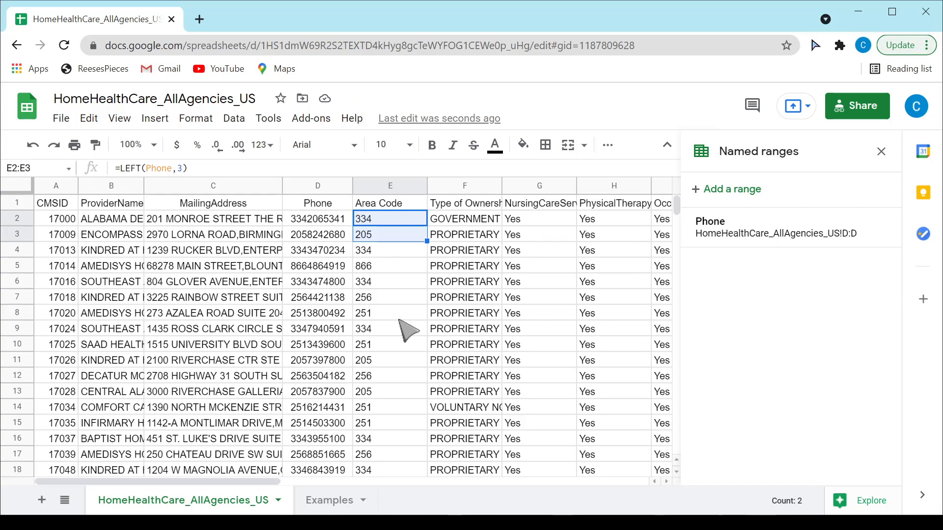
pyautogui.moveTo(677, 209); pyautogui.dragTo(678, 362)
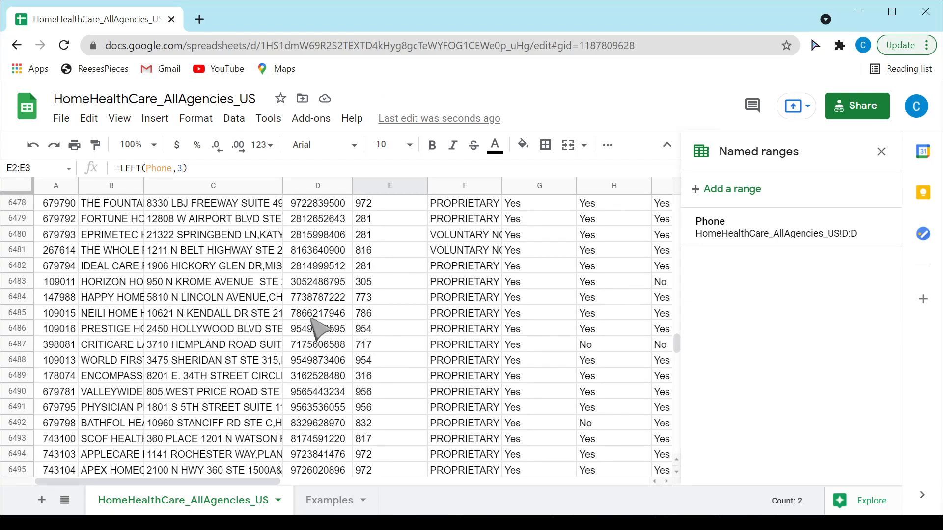
pyautogui.moveTo(677, 345); pyautogui.dragTo(678, 206)
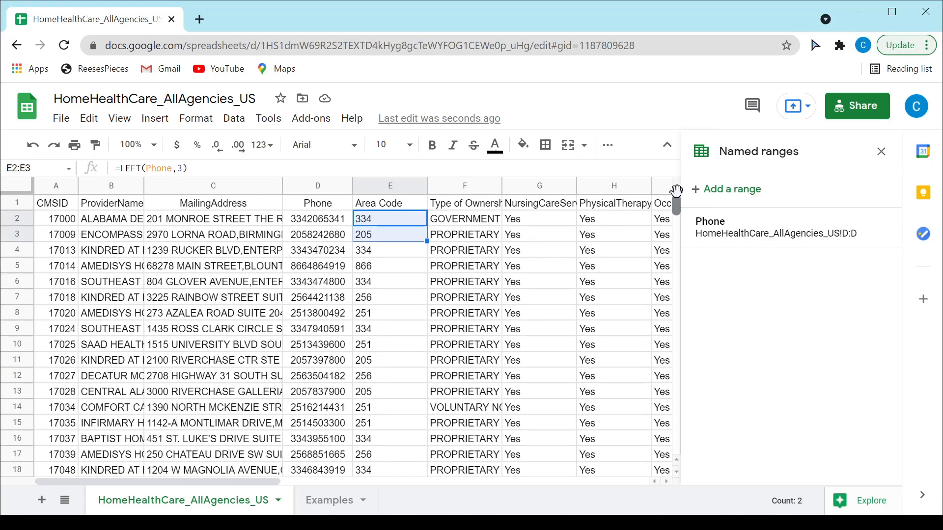
pyautogui.click(385, 219)
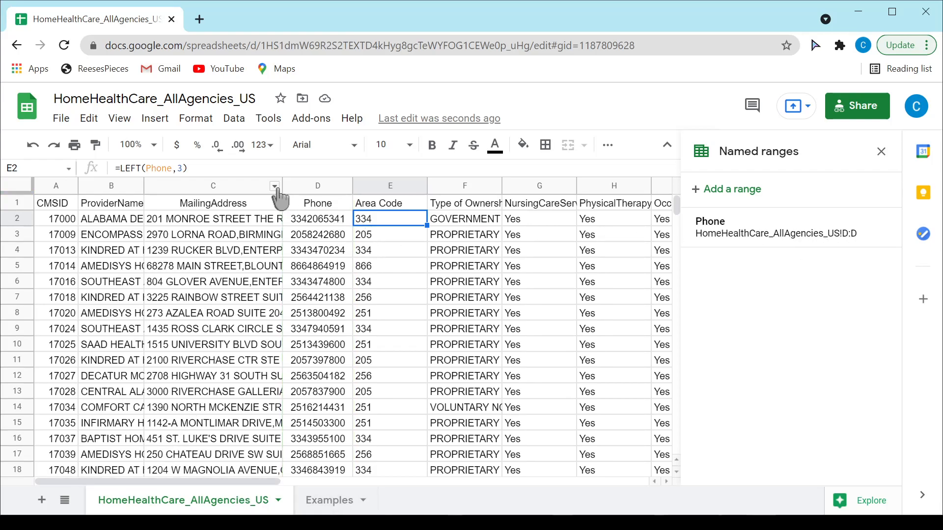
# - Widen the MailingAddress column enough to show the full addresses and look over entries further down
pyautogui.moveTo(283, 186); pyautogui.dragTo(544, 187)
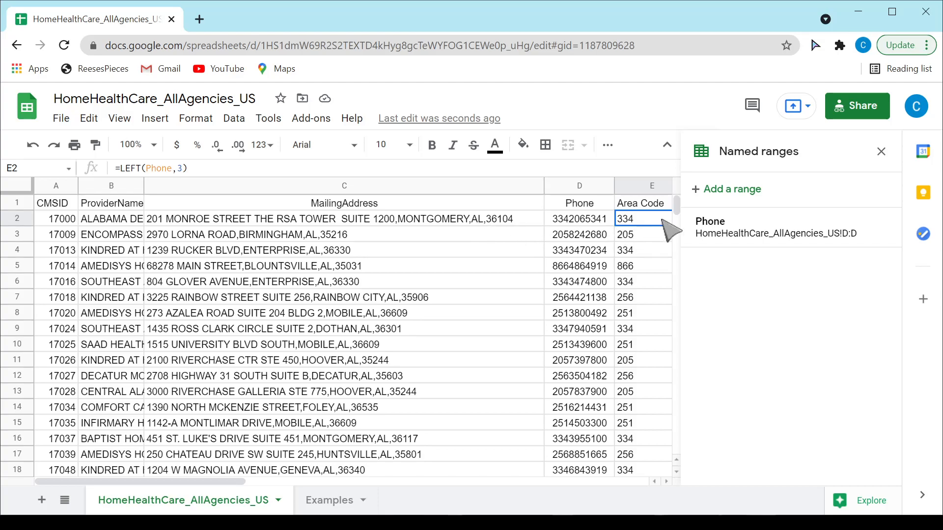
pyautogui.moveTo(675, 212); pyautogui.dragTo(676, 294)
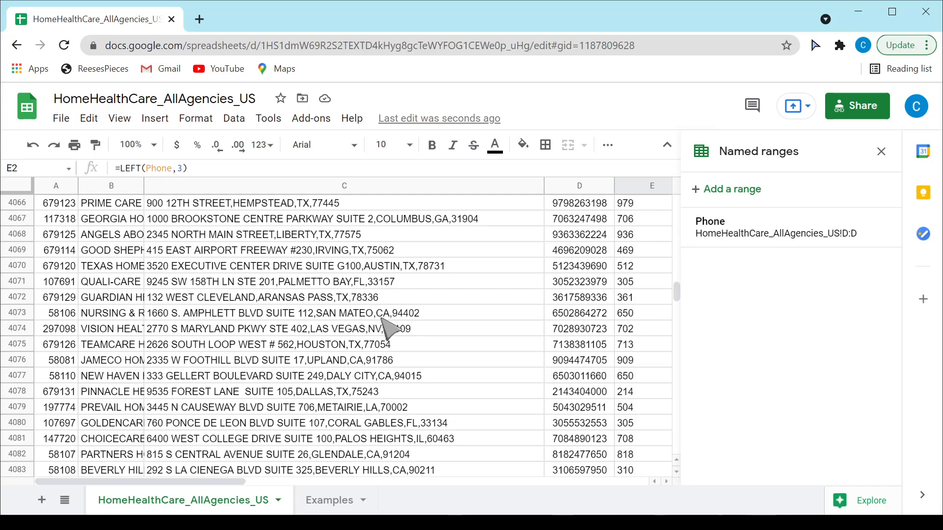
pyautogui.moveTo(677, 299); pyautogui.dragTo(675, 198)
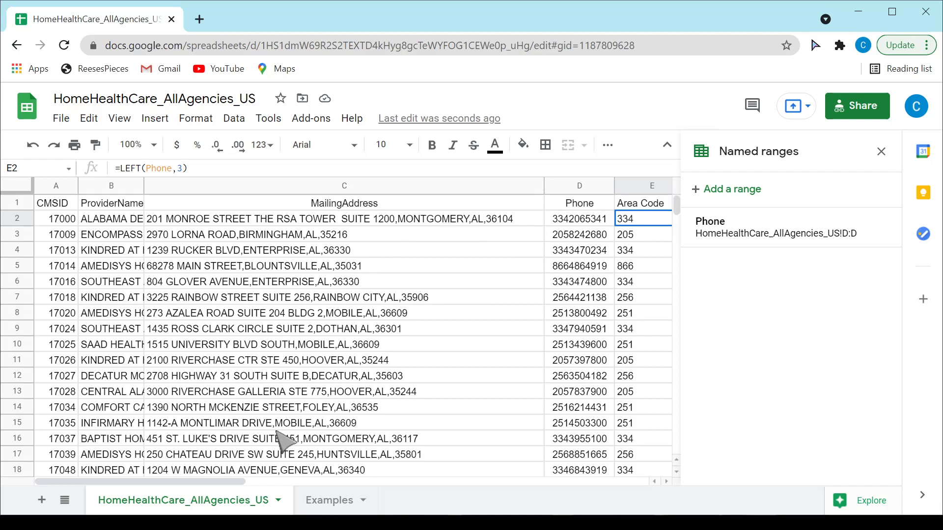
# - On the Examples sheet, close the named ranges pane and correct C9 to read "Get next 2 characters after 2nd comma"
pyautogui.click(332, 501)
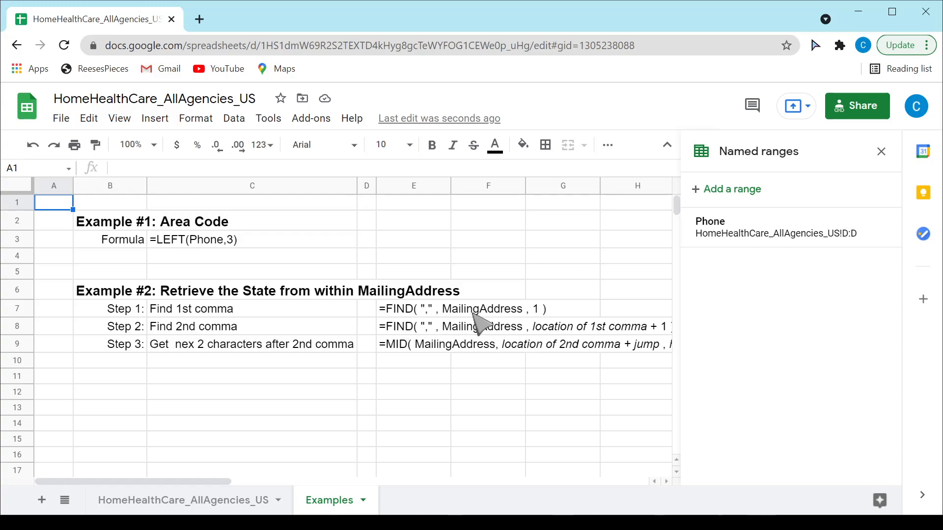
pyautogui.click(227, 506)
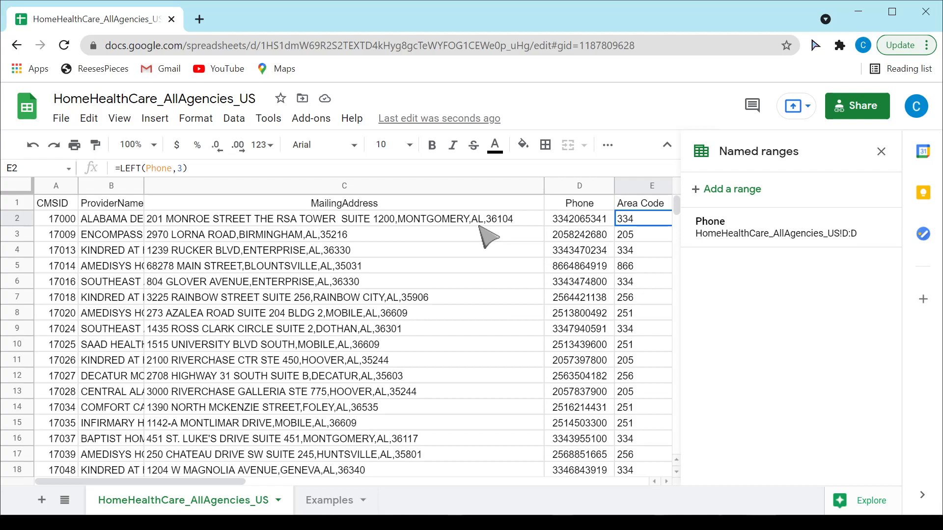
pyautogui.click(329, 506)
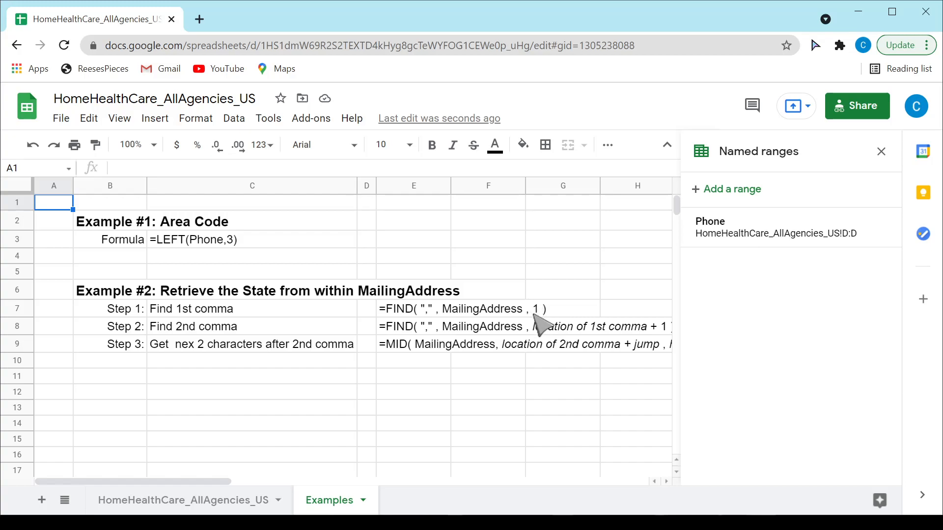
pyautogui.click(881, 152)
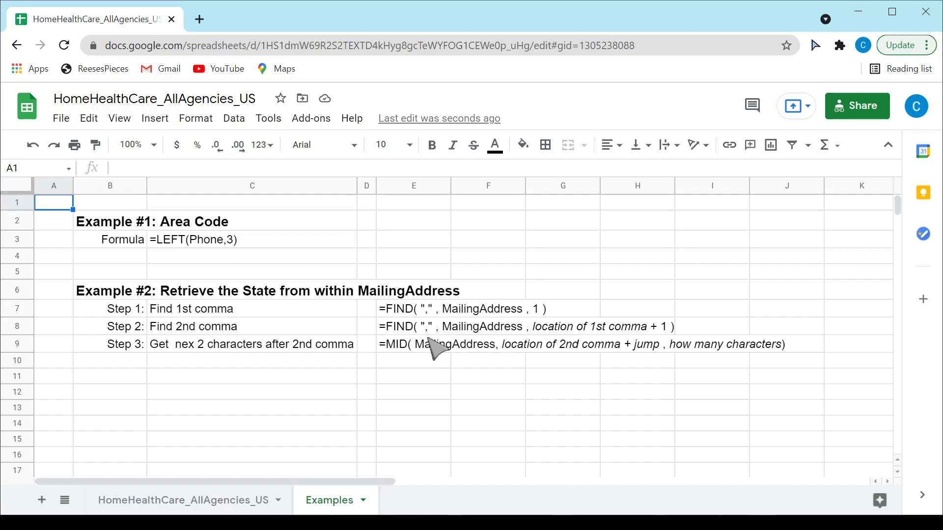
pyautogui.click(193, 346)
pyautogui.click(151, 168)
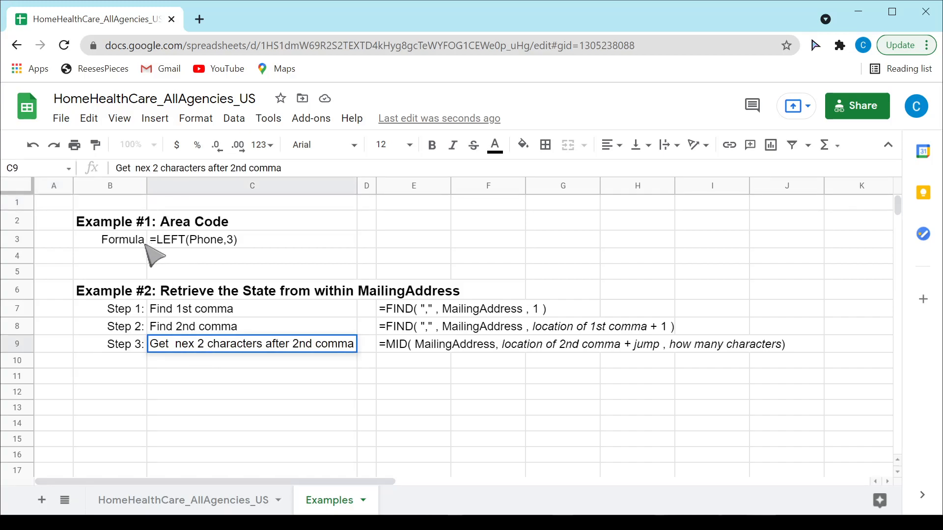
pyautogui.write('t')
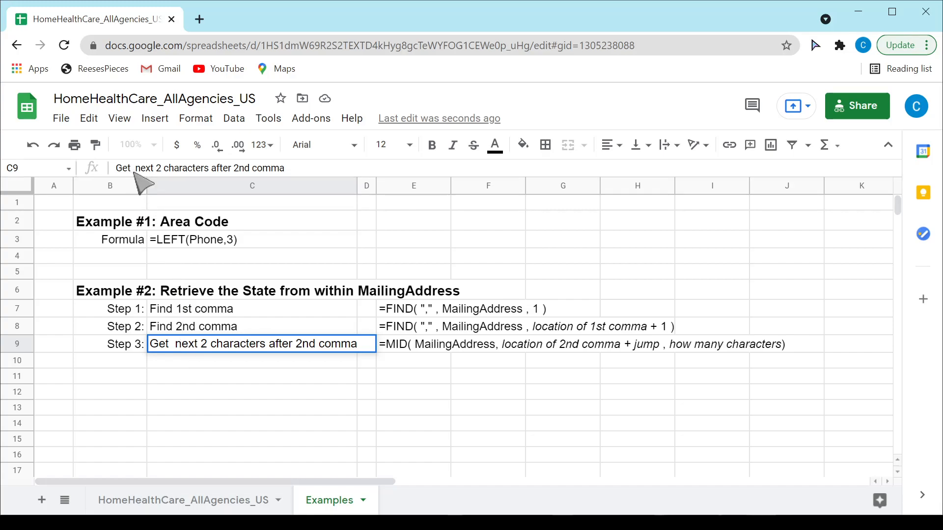
pyautogui.press('Return')
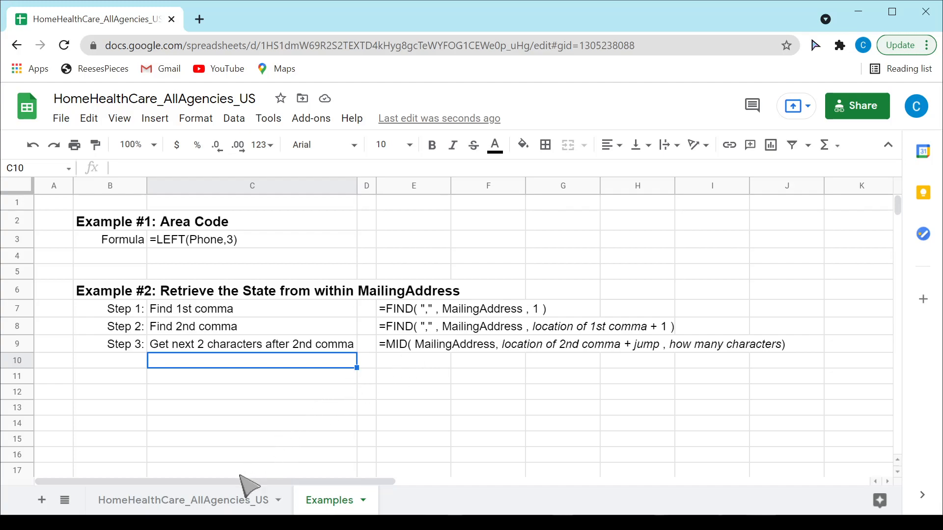
# - On the HomeHealthCare_AllAgencies_US sheet, define a named range called MailingAddress covering the whole of column C
pyautogui.click(205, 501)
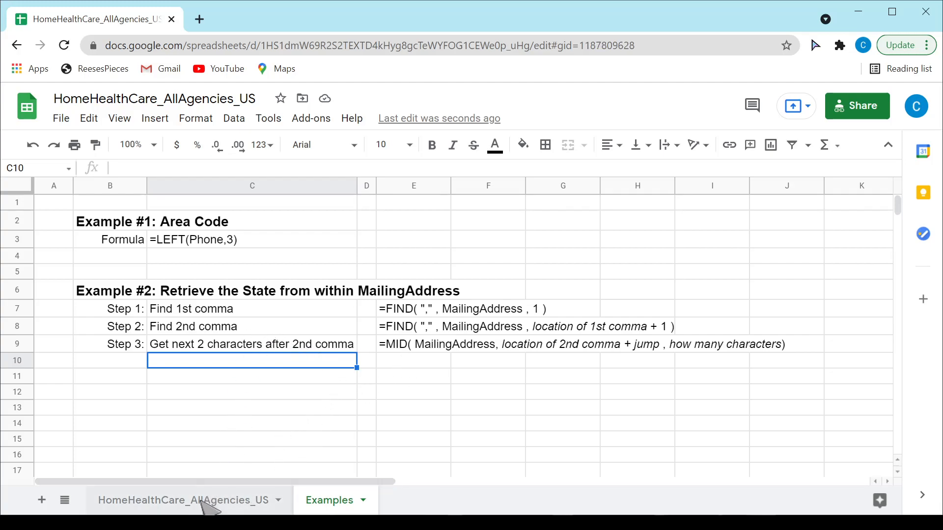
pyautogui.click(345, 189)
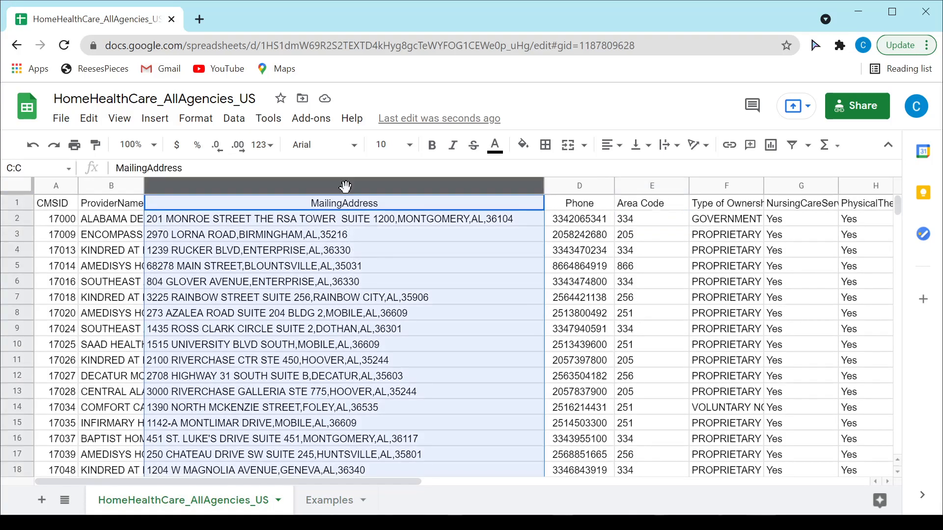
pyautogui.click(233, 118)
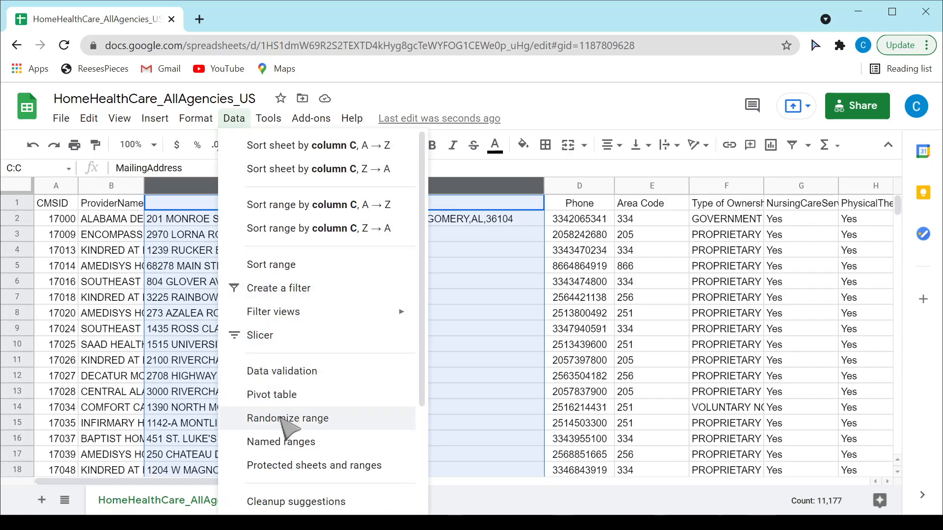
pyautogui.click(290, 442)
pyautogui.write('MailingAddress')
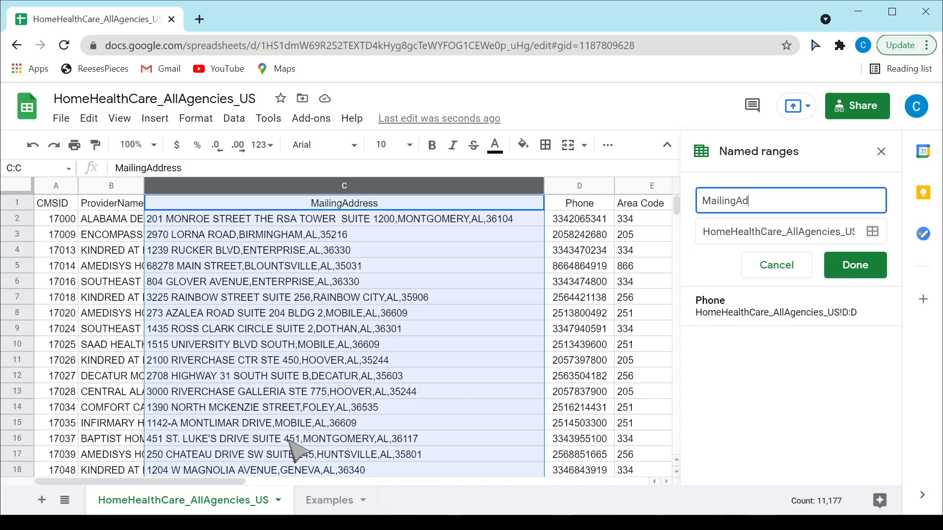
pyautogui.click(846, 261)
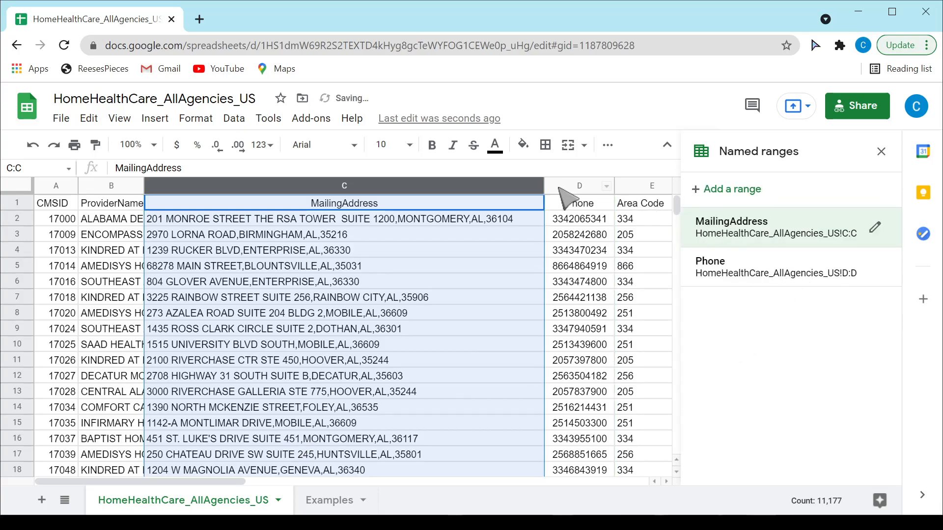
# - Insert three empty columns between MailingAddress and Phone and close the named ranges pane
pyautogui.rightClick(577, 185)
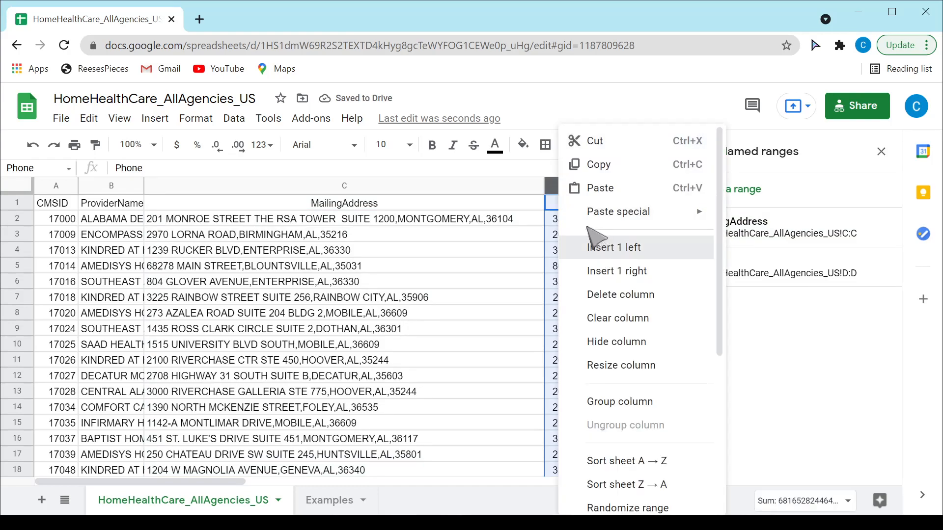
pyautogui.click(594, 247)
pyautogui.rightClick(565, 185)
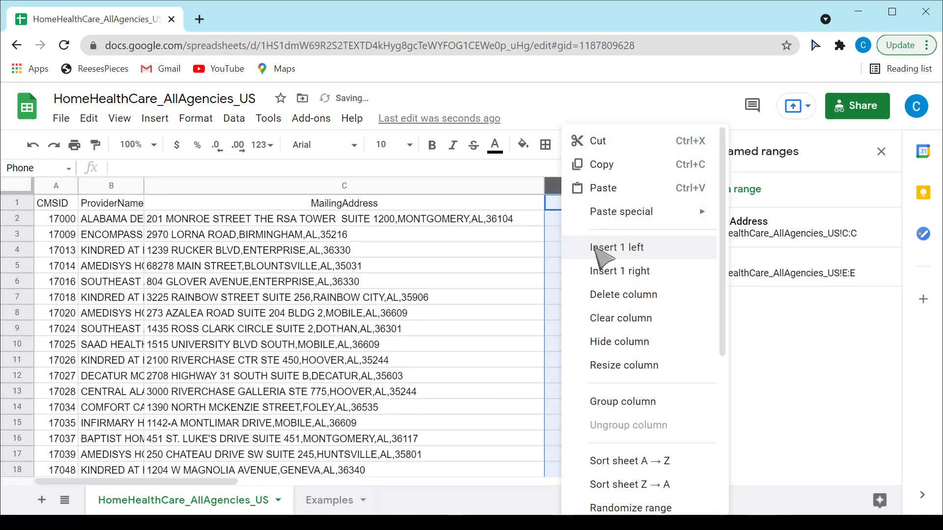
pyautogui.click(594, 247)
pyautogui.rightClick(566, 186)
pyautogui.click(609, 247)
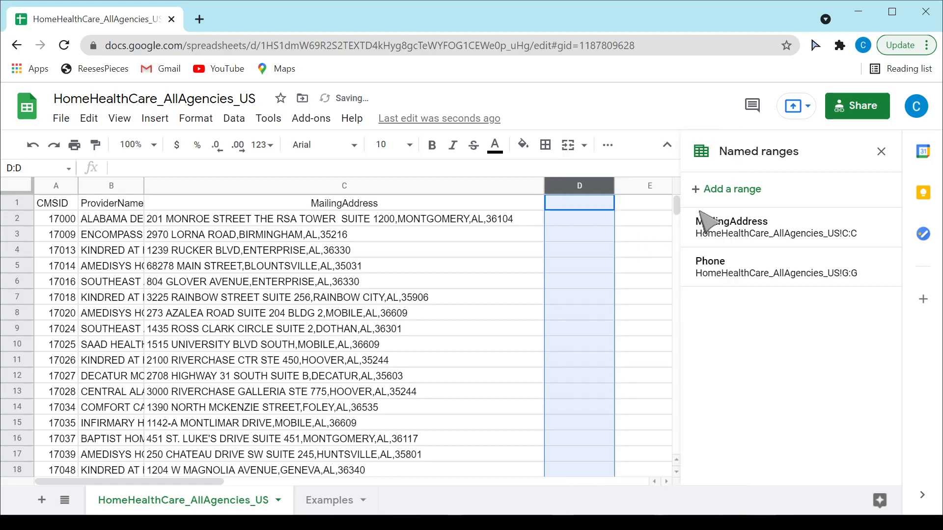
pyautogui.click(882, 151)
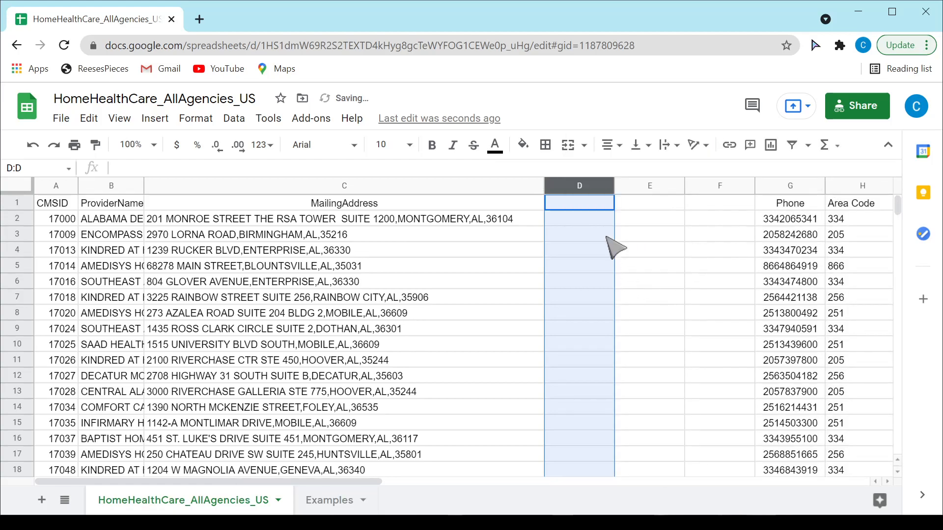
# - Enter the header "Step 1: 1st Comma" in D1 and widen column D to fit it
pyautogui.click(581, 203)
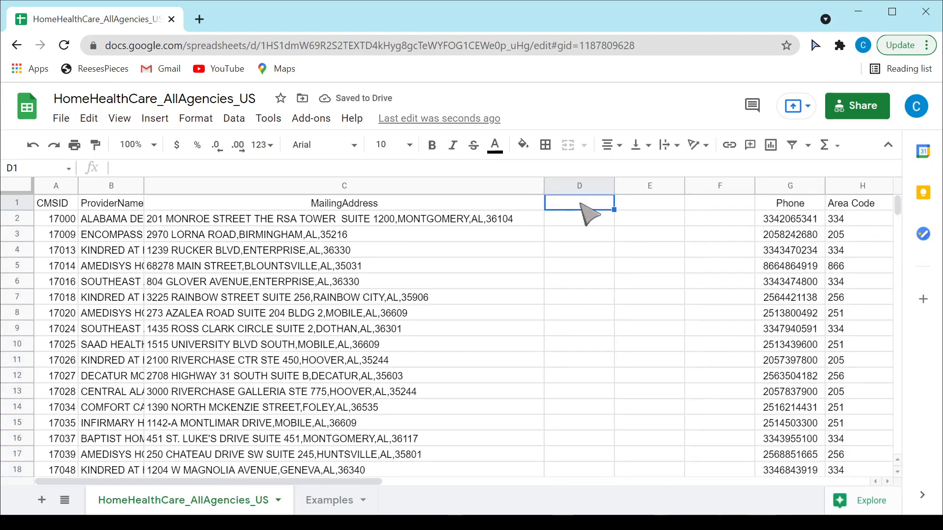
pyautogui.write('Step')
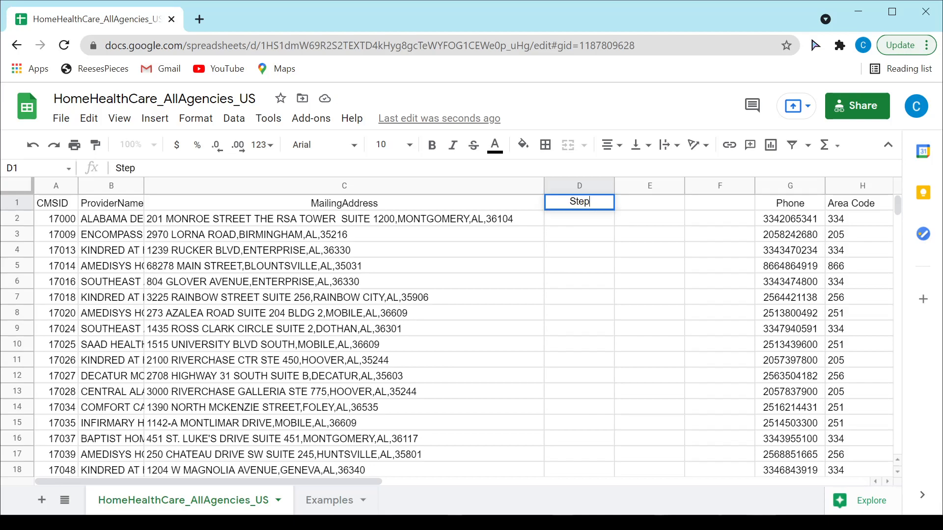
pyautogui.write(' 1: 1st Comma')
pyautogui.press('Return')
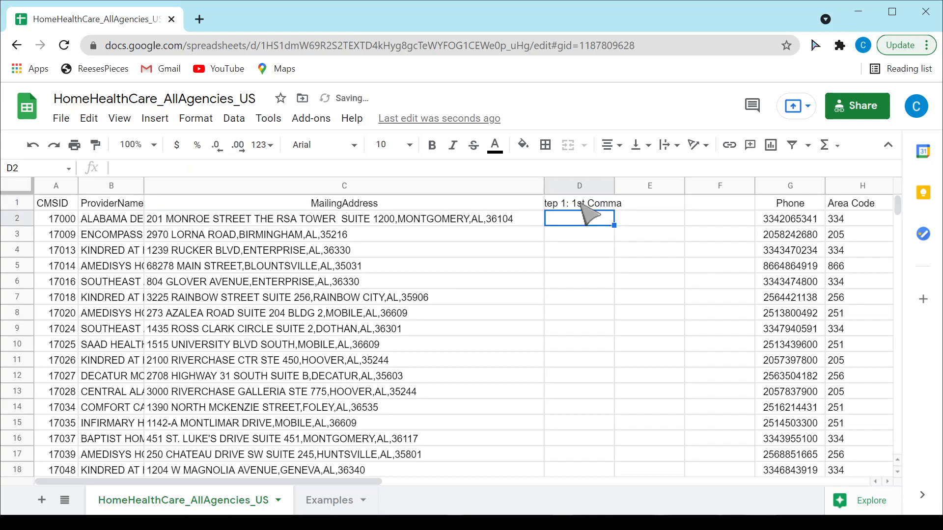
pyautogui.click(580, 203)
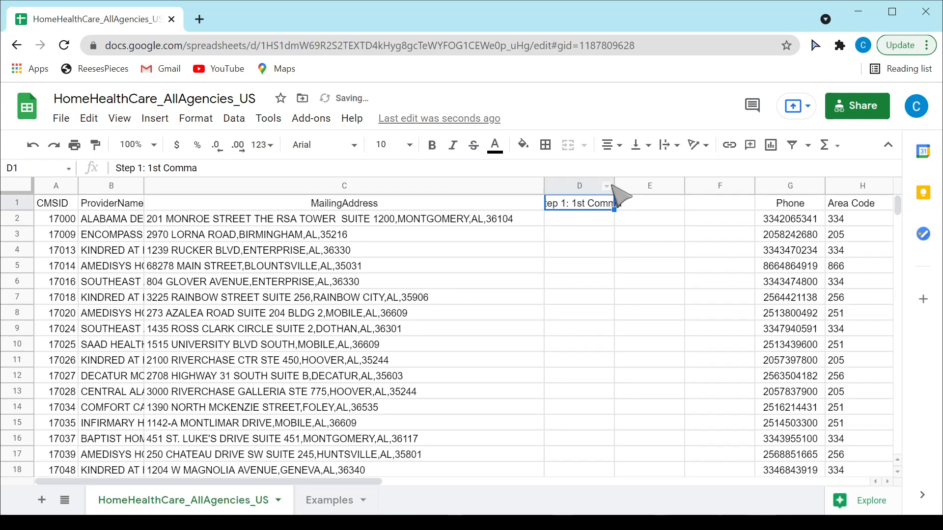
pyautogui.moveTo(614, 186); pyautogui.dragTo(634, 186)
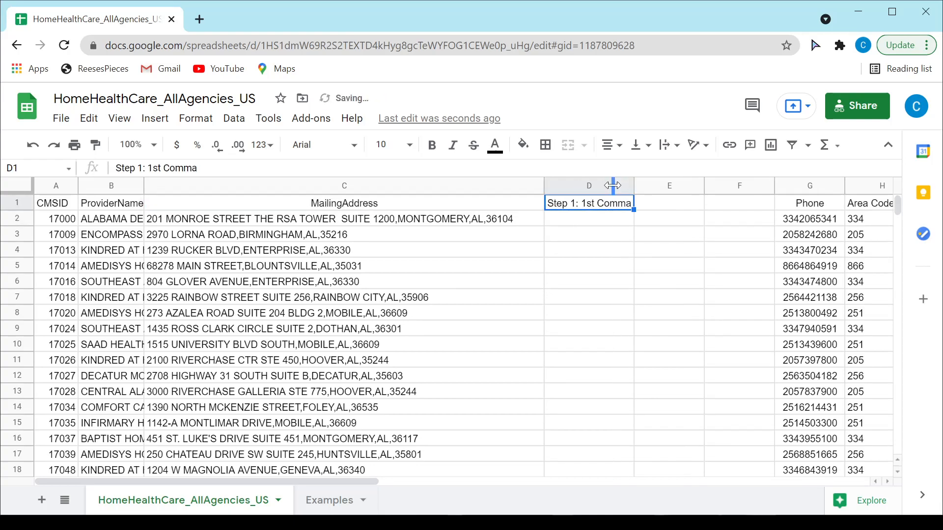
# - Enter =FIND( "," , MailingAddress, 1) in D2 to locate the first comma and fill the formula down to D3
pyautogui.click(606, 223)
pyautogui.write('=')
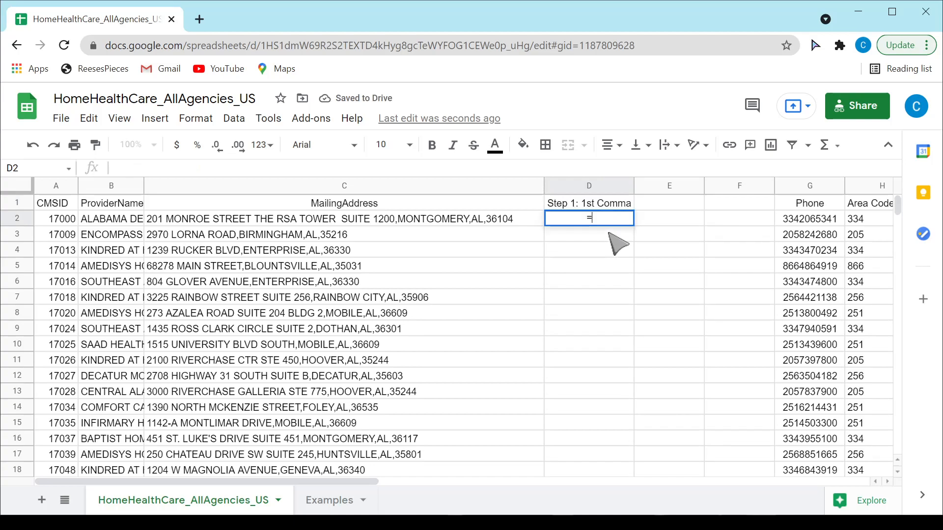
pyautogui.write('FIND( "')
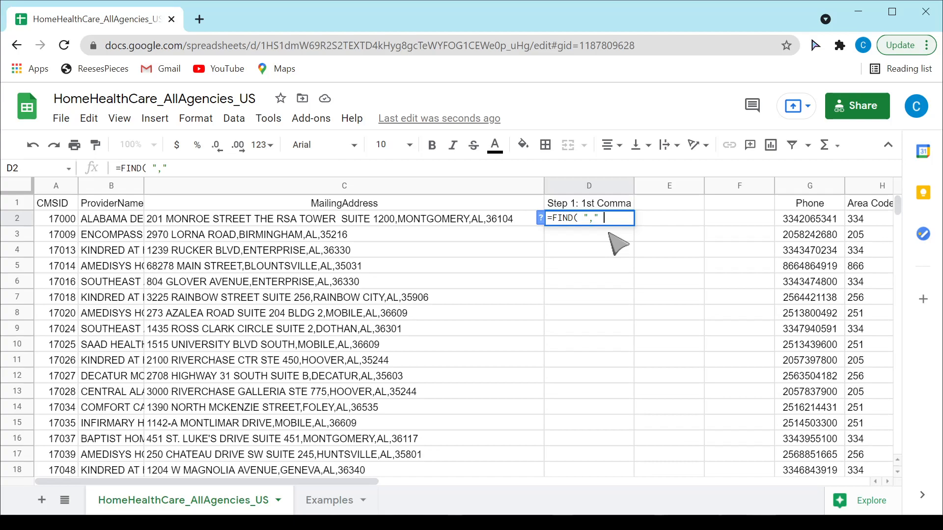
pyautogui.write('," , Mai')
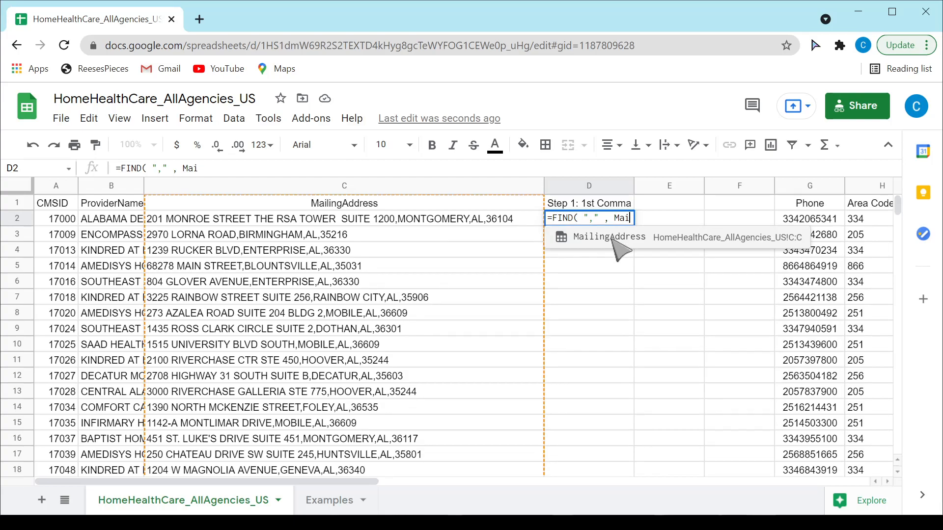
pyautogui.click(612, 239)
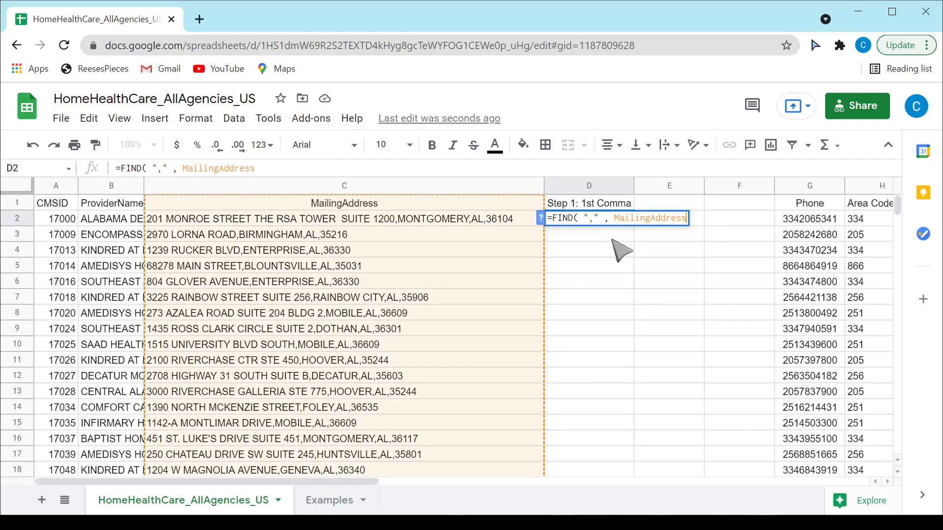
pyautogui.write(', ')
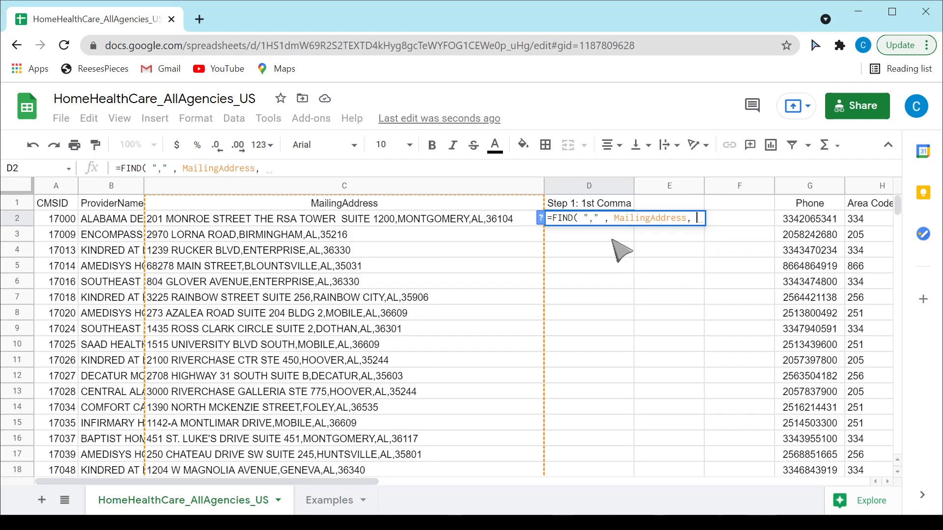
pyautogui.write('1)')
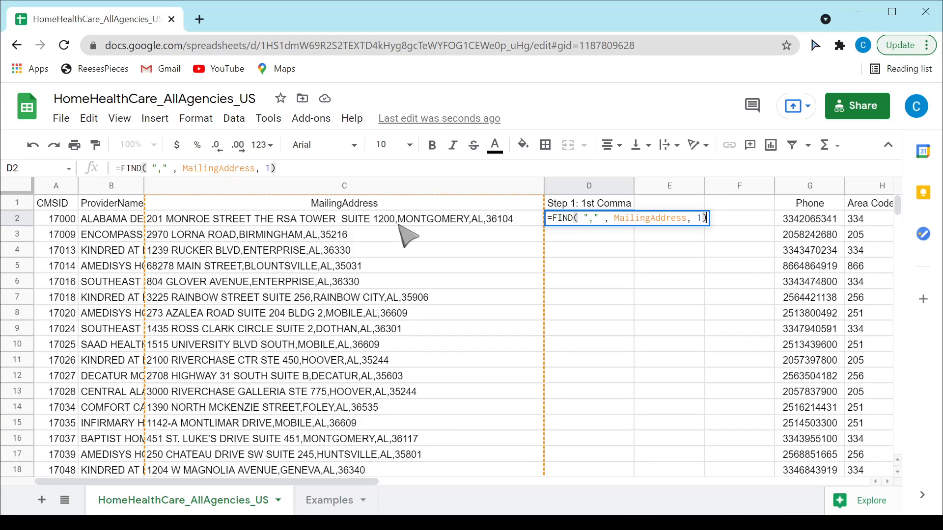
pyautogui.press('Return')
pyautogui.press('Up')
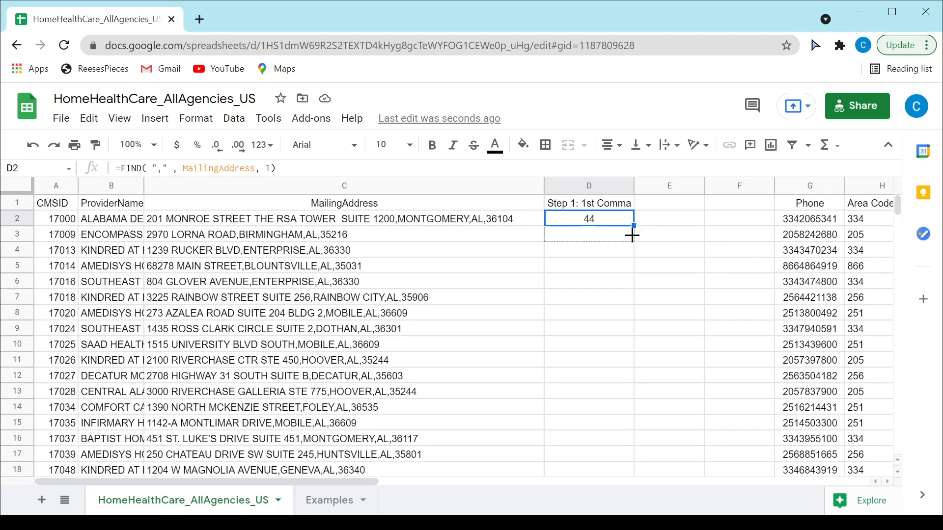
pyautogui.moveTo(632, 235); pyautogui.dragTo(603, 242)
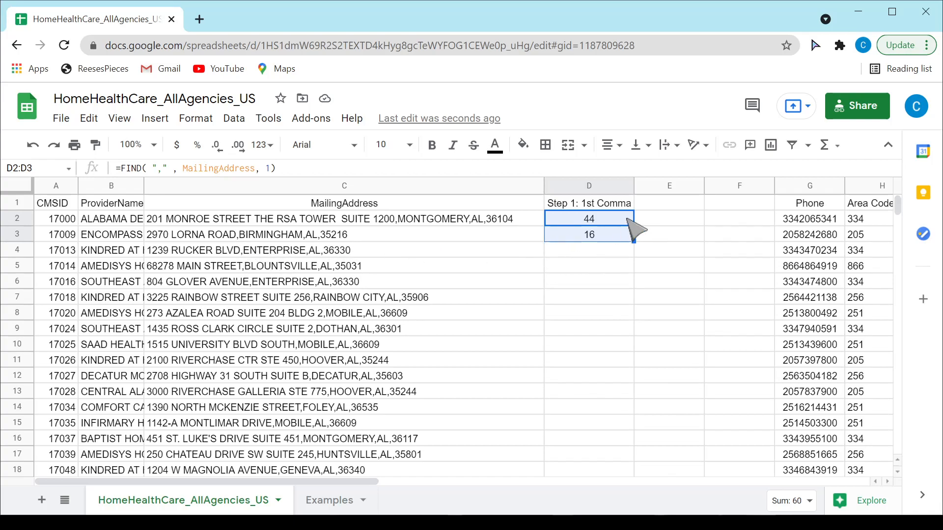
# - Enter the header "Step 2: 2nd Comma" in E1, widening column D slightly and fitting column E to its header
pyautogui.click(642, 201)
pyautogui.moveTo(634, 189); pyautogui.dragTo(639, 189)
pyautogui.write('Step')
pyautogui.write(' 2: 2nd Comma')
pyautogui.press('Return')
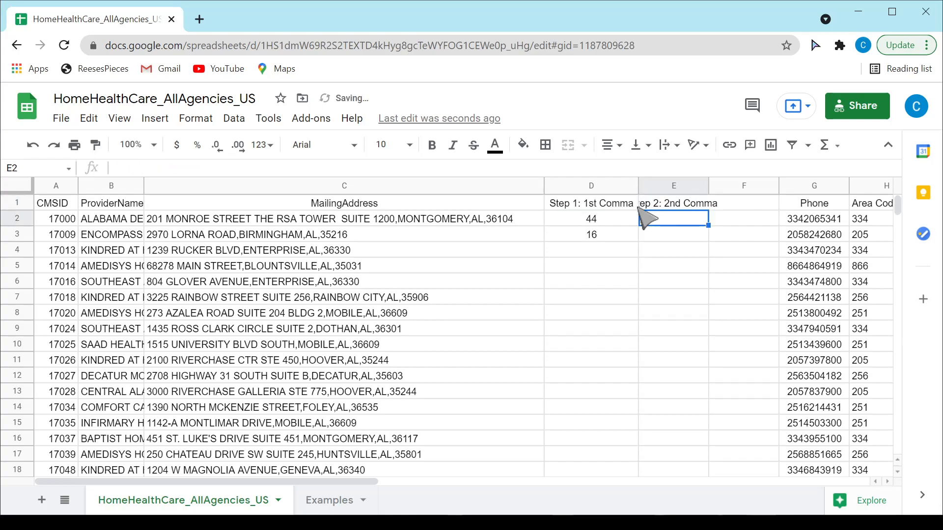
pyautogui.doubleClick(708, 187)
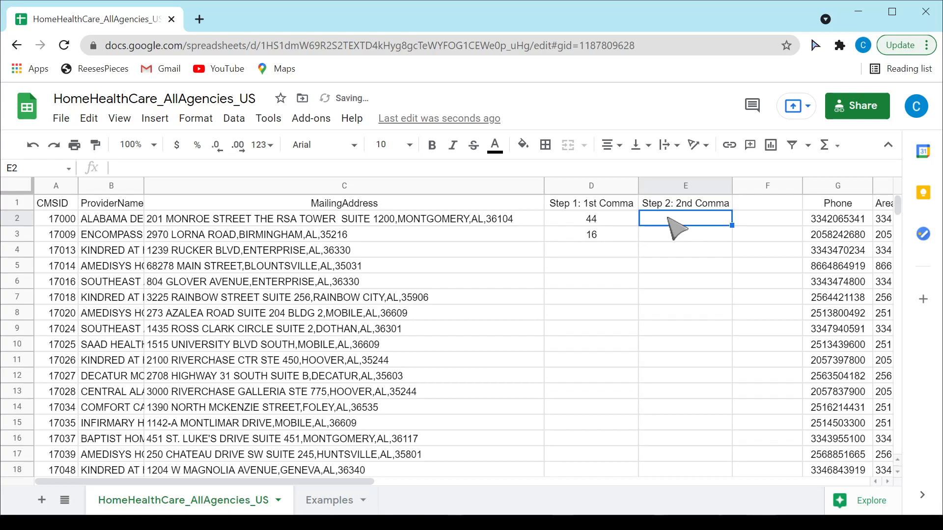
# - Enter =FIND( ",", MailingAddress, D2 + 1) in E2 to locate the second comma
pyautogui.write('=FIND(')
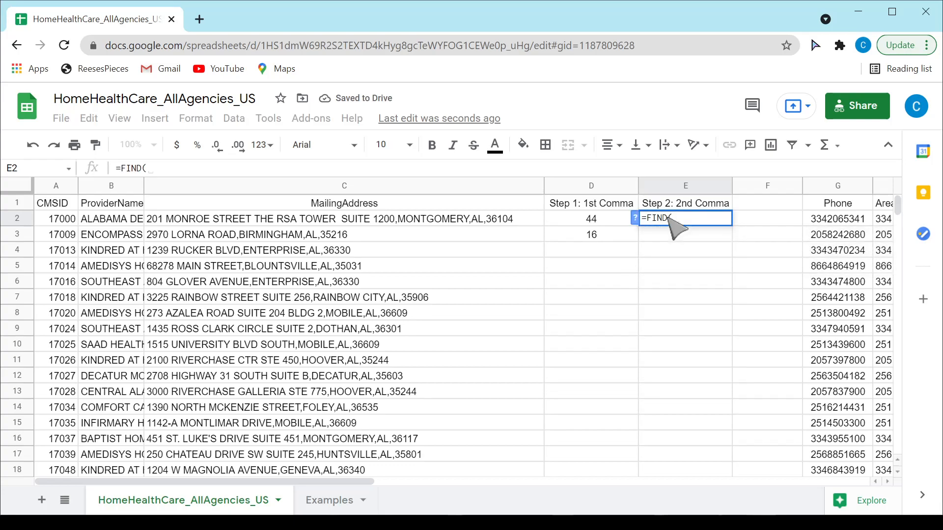
pyautogui.write(' ",')
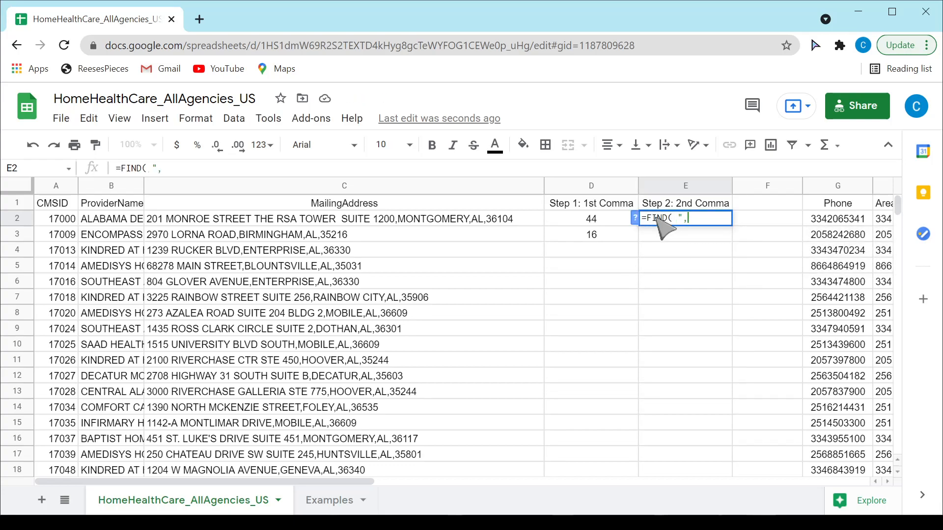
pyautogui.write('", ')
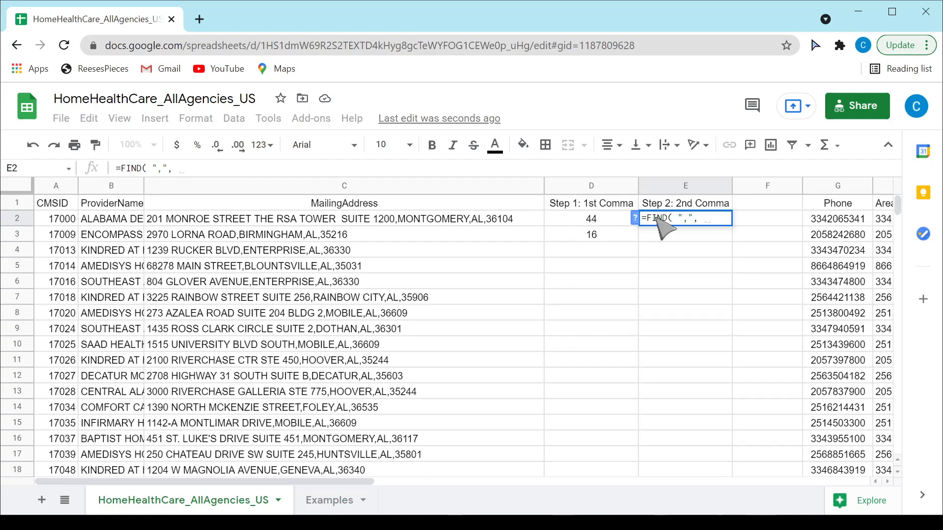
pyautogui.write('Mail')
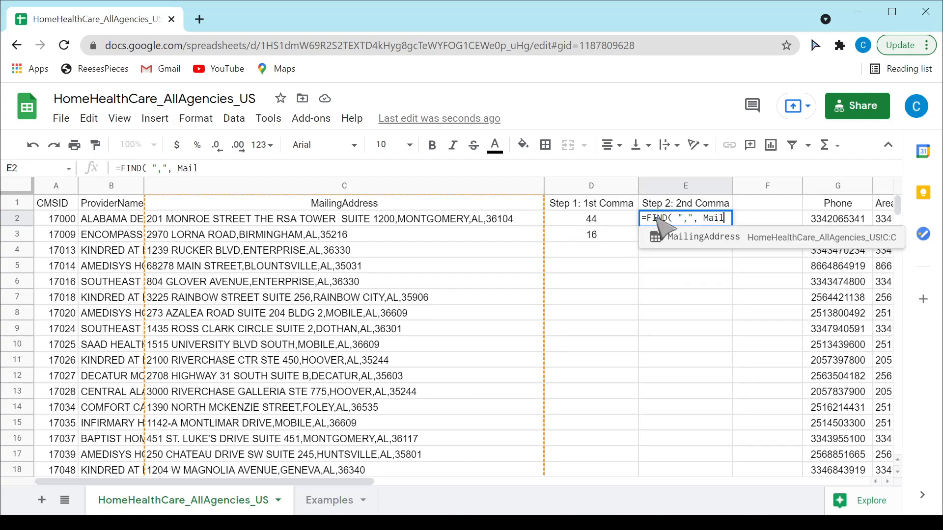
pyautogui.click(688, 238)
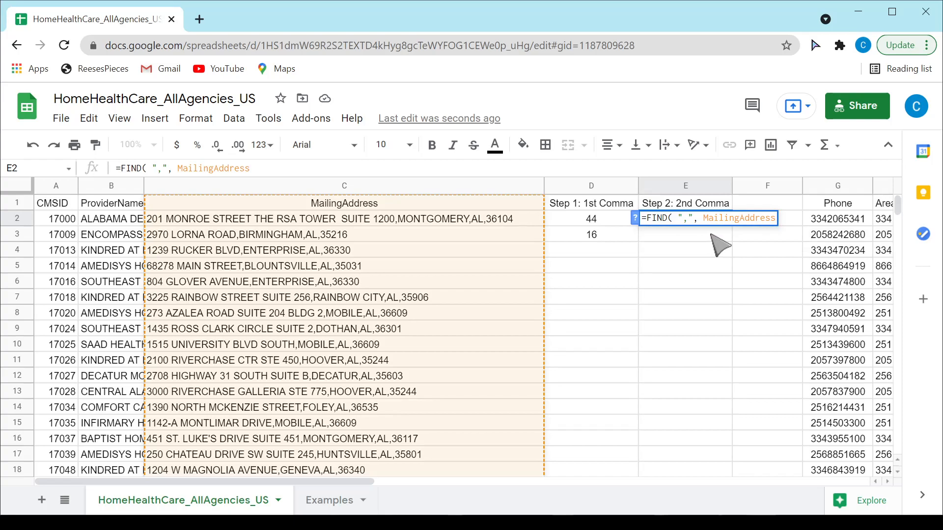
pyautogui.write(',')
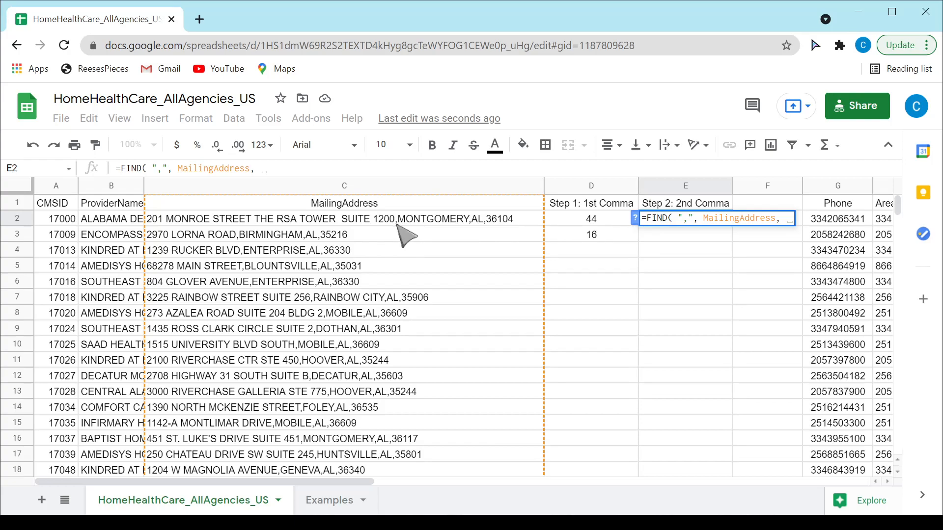
pyautogui.click(590, 221)
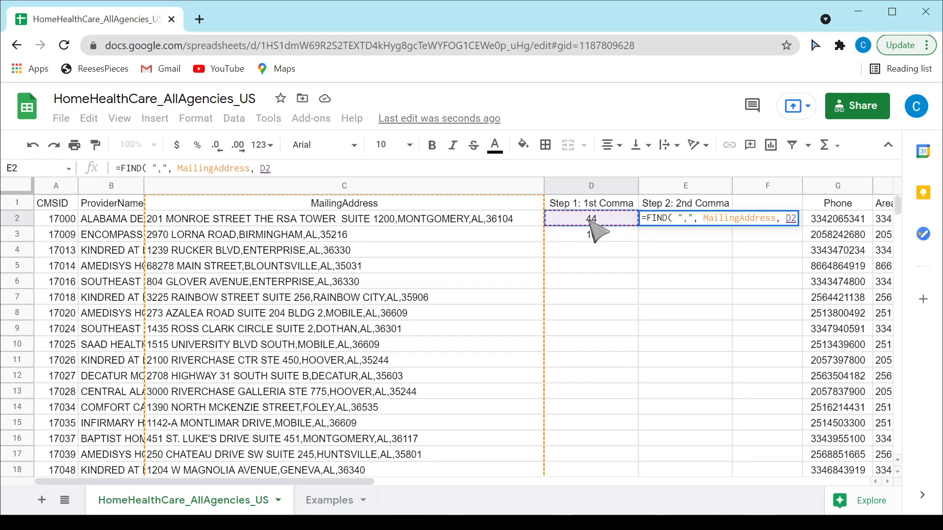
pyautogui.write('+1')
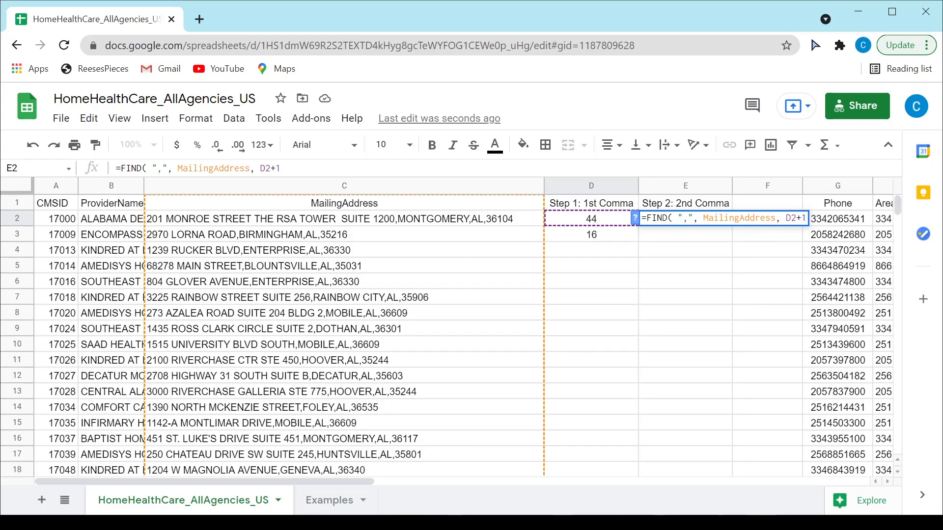
pyautogui.press('BackSpace')
pyautogui.press('BackSpace')
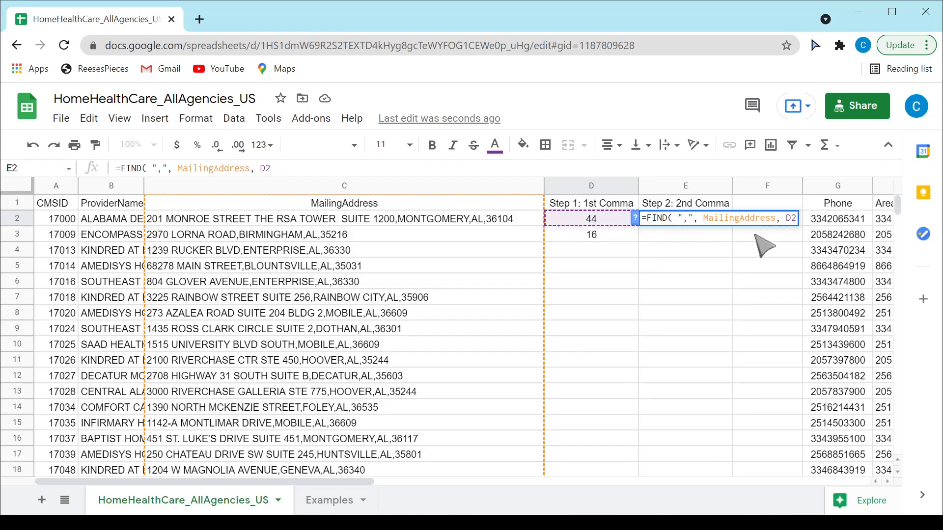
pyautogui.write('+ 1)')
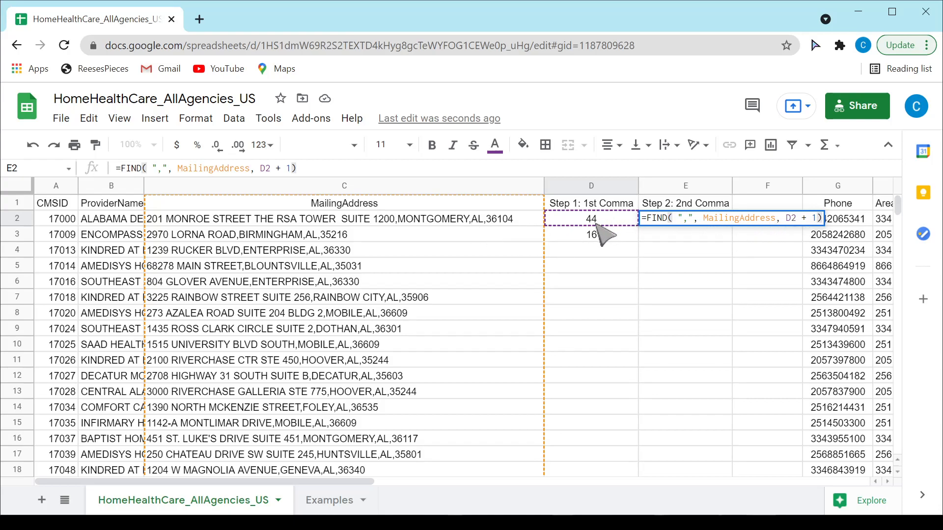
pyautogui.press('Return')
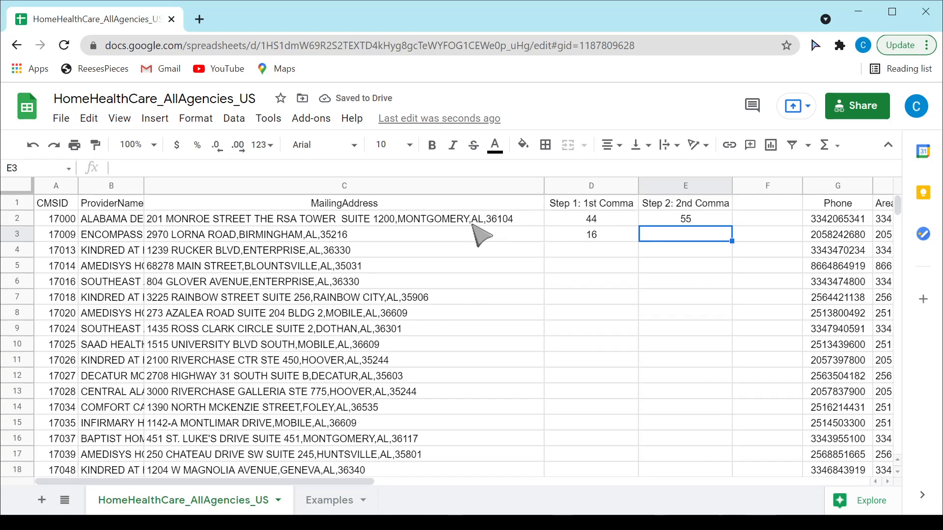
# - Fill the second-comma formula from E2 down to E3 and narrow the MailingAddress column
pyautogui.click(714, 221)
pyautogui.moveTo(731, 227); pyautogui.dragTo(725, 239)
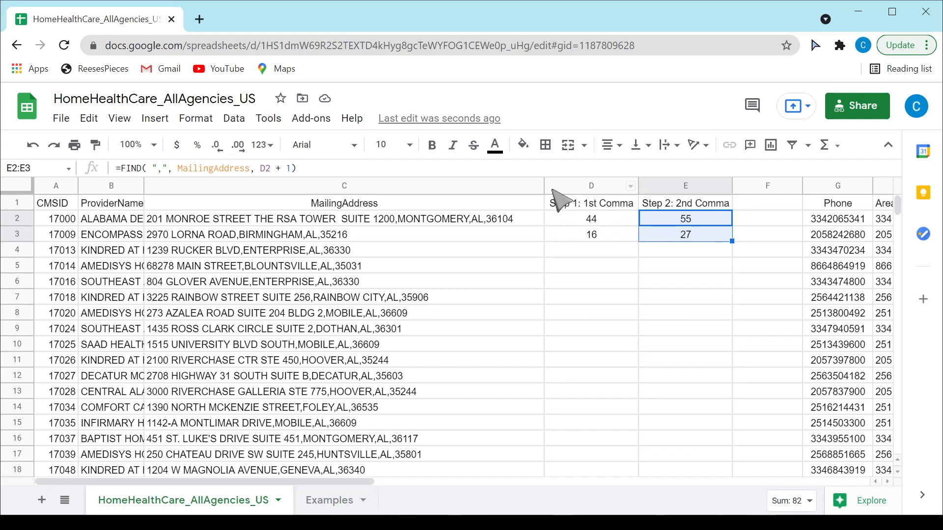
pyautogui.moveTo(543, 189); pyautogui.dragTo(372, 189)
# - Widen column F and enter the header "Step 3: Get 2 char after the 2nd comma" in F1
pyautogui.click(581, 220)
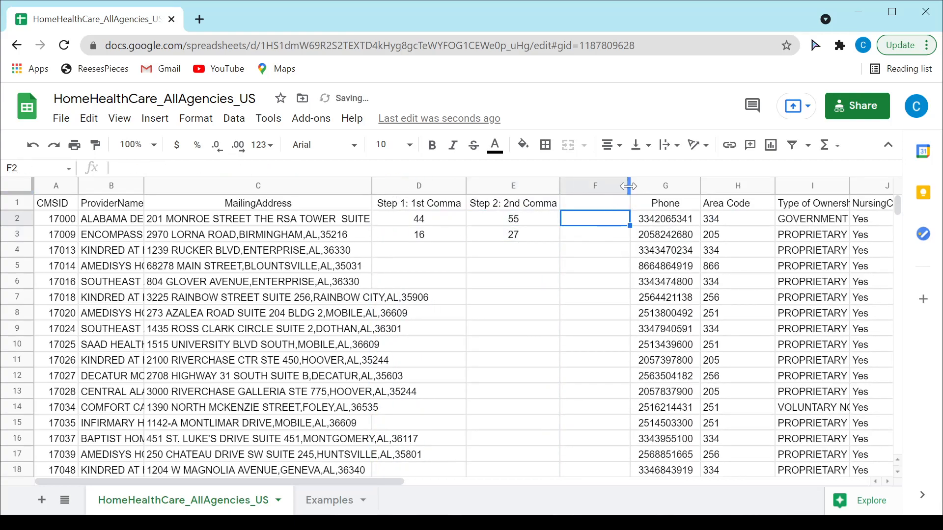
pyautogui.moveTo(749, 179); pyautogui.dragTo(750, 179)
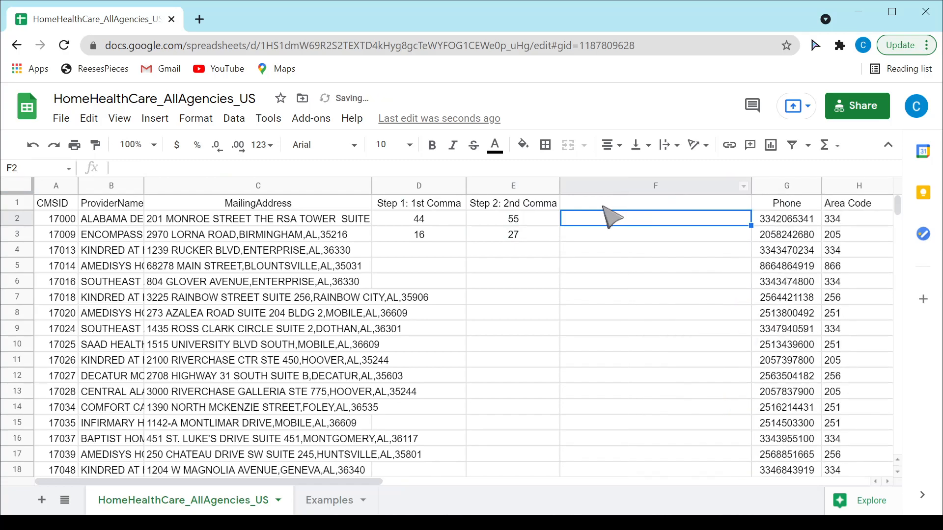
pyautogui.click(605, 205)
pyautogui.write('Step 3: Get 2 ch')
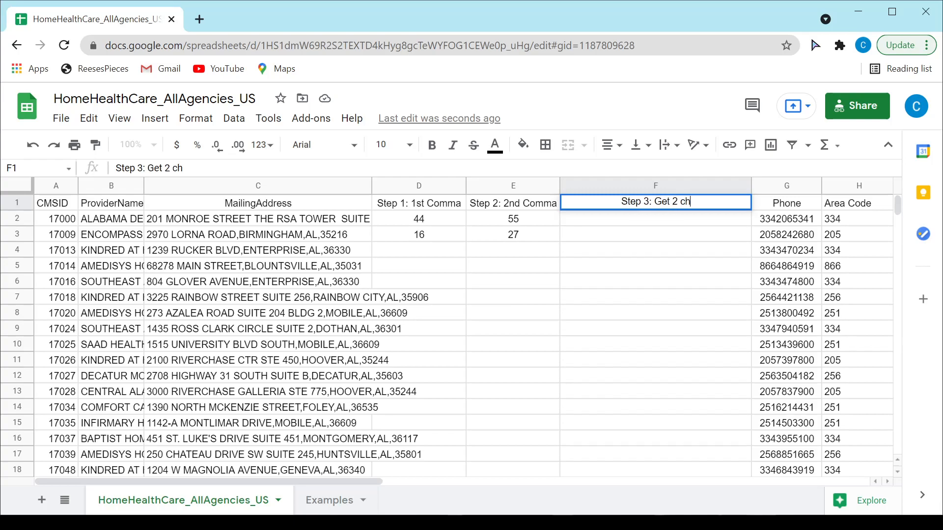
pyautogui.write('ar after ')
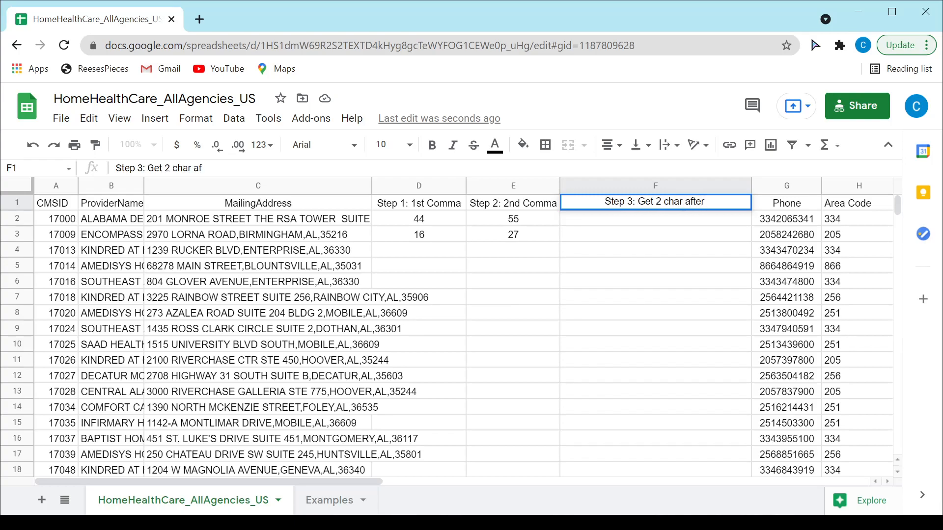
pyautogui.write('the 2nd comma')
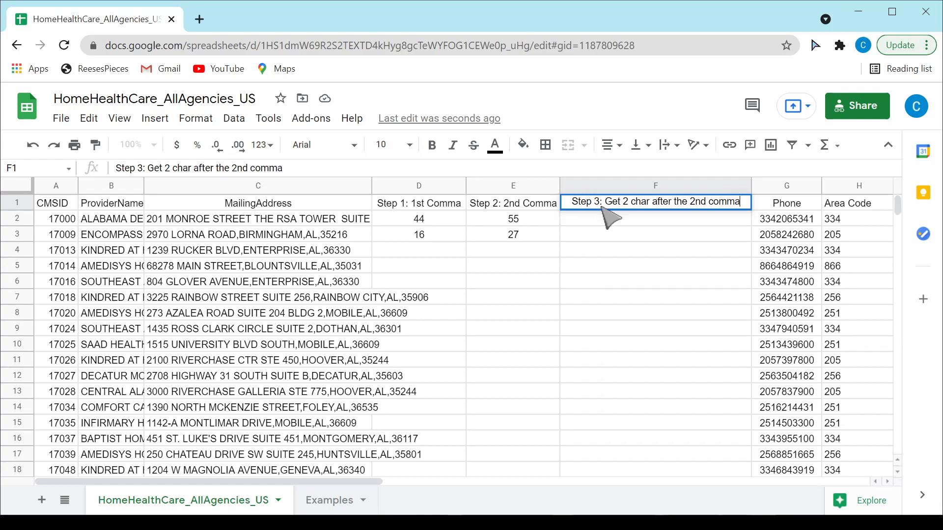
# - Enter =MID(MailingAddress, E2+1 , 2) in F2 to extract the state and fill the formula down to F3
pyautogui.click(609, 216)
pyautogui.write('=MID(')
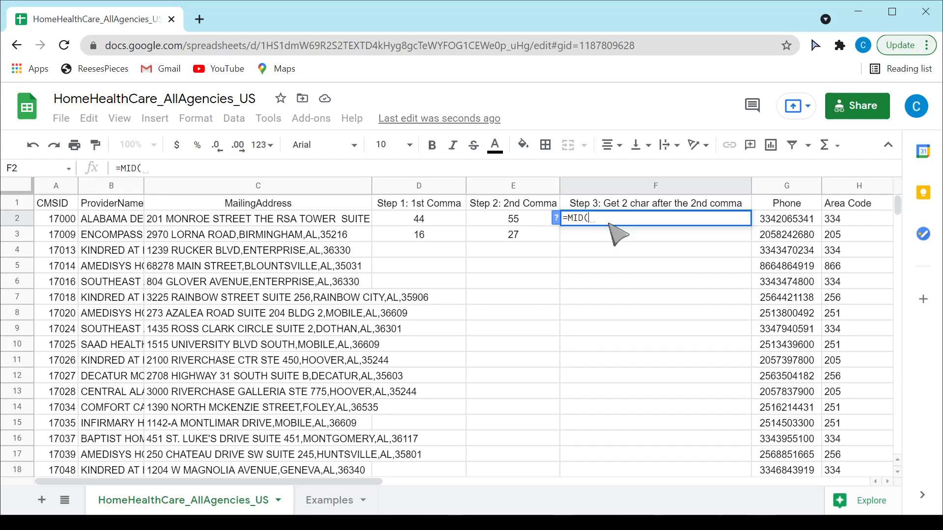
pyautogui.write('Mai')
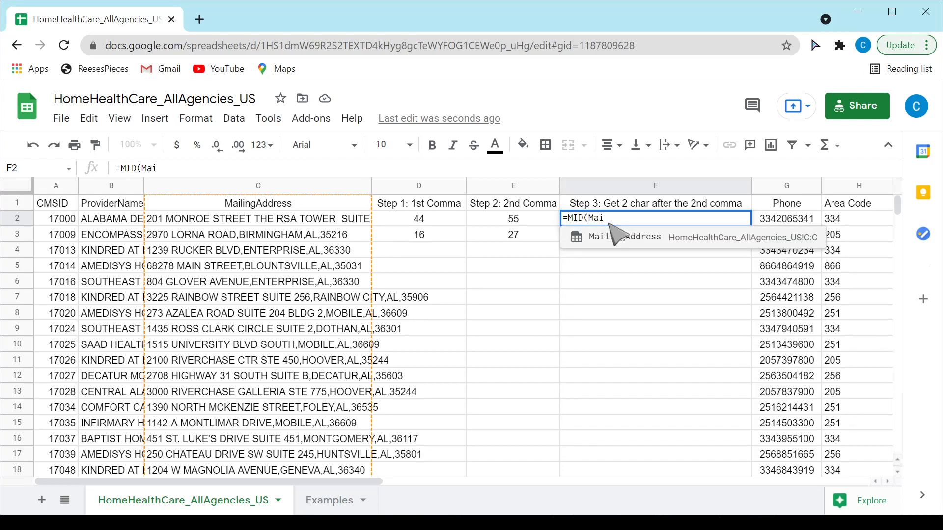
pyautogui.click(614, 236)
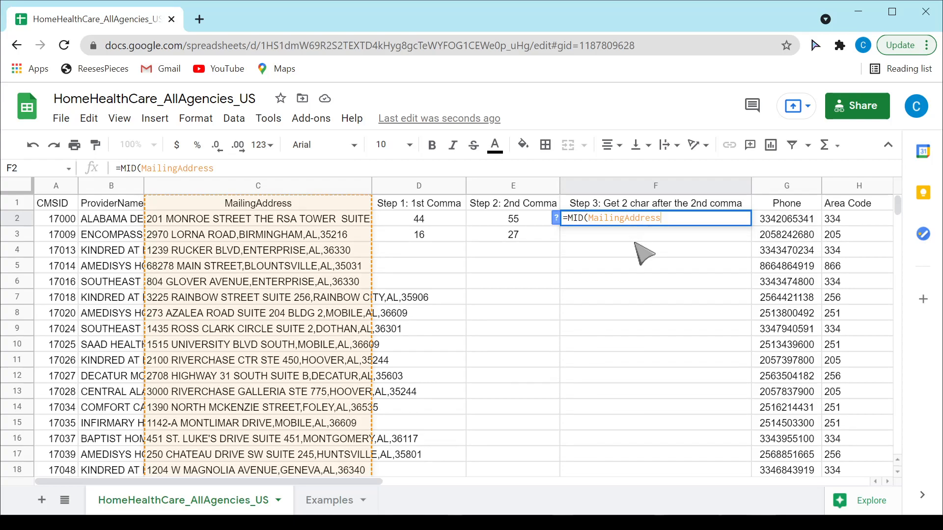
pyautogui.write(',')
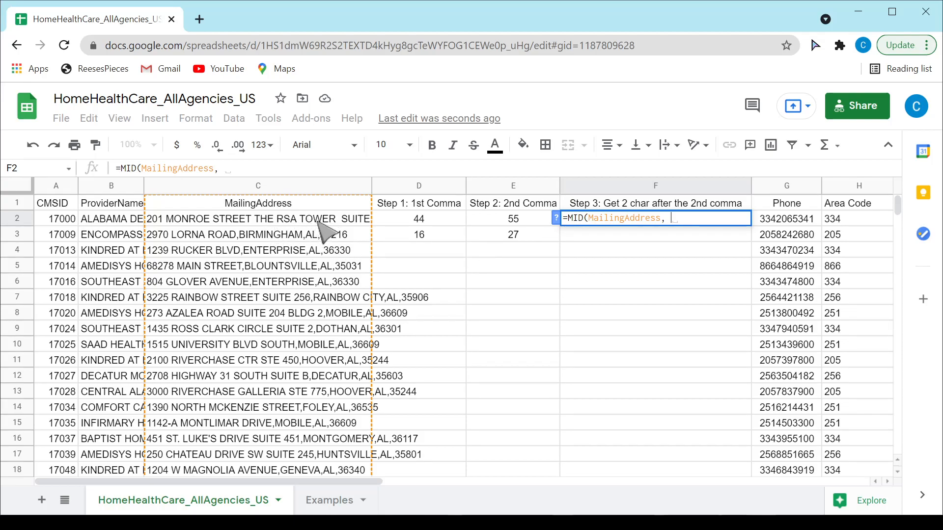
pyautogui.click(511, 223)
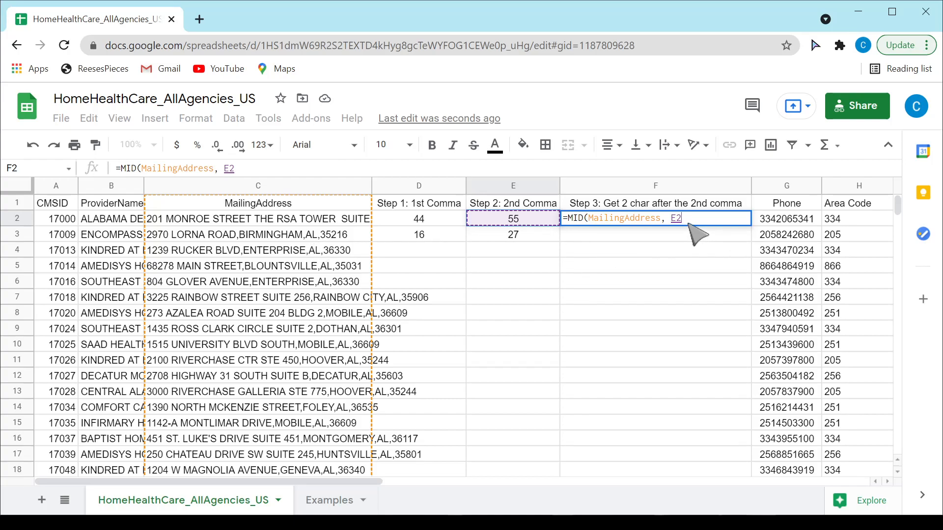
pyautogui.write('+1')
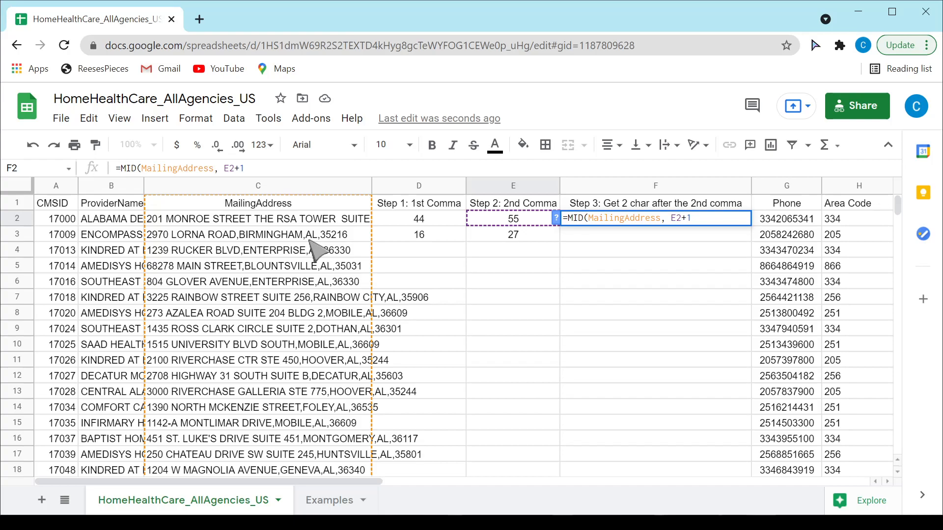
pyautogui.write(' , 2)')
pyautogui.press('Return')
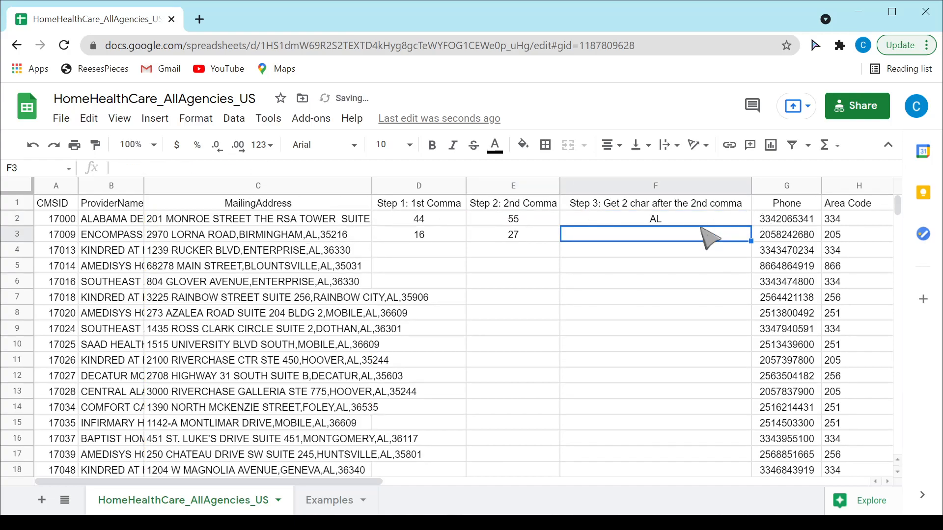
pyautogui.click(680, 218)
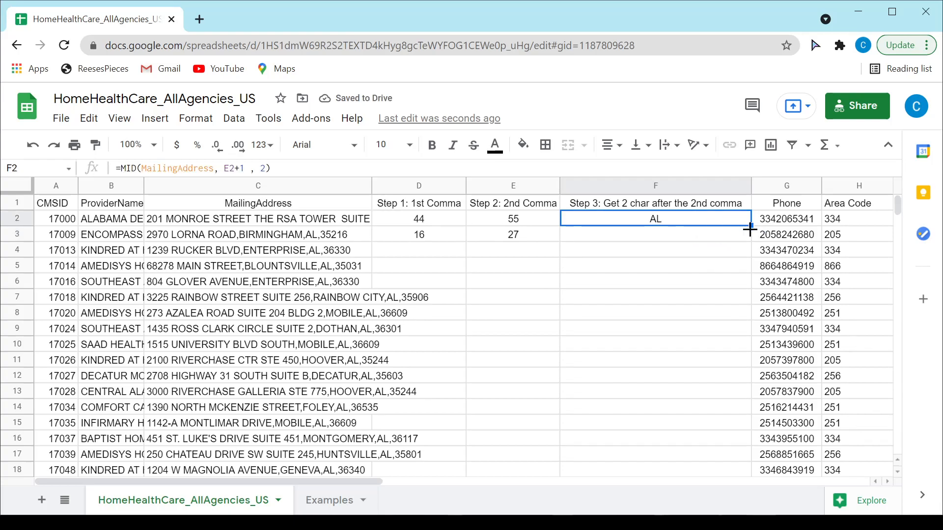
pyautogui.moveTo(751, 244); pyautogui.dragTo(746, 244)
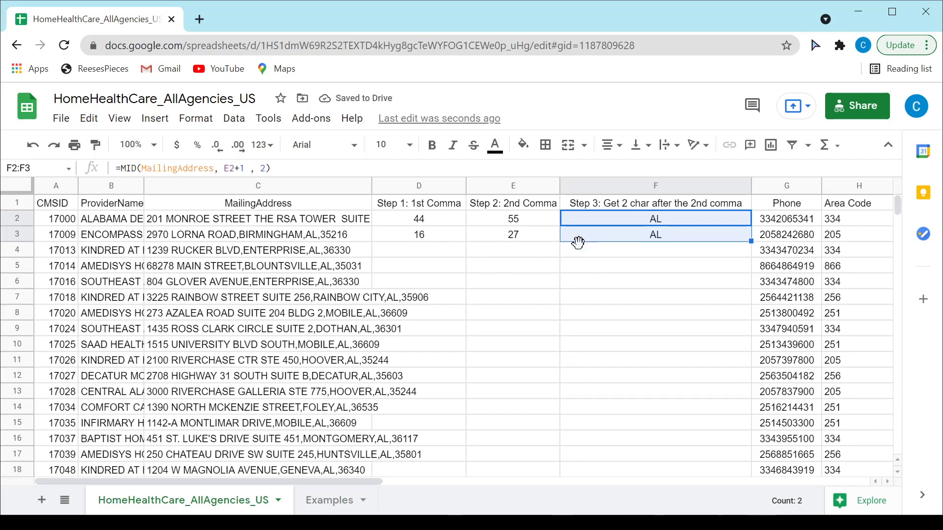
# - Fill the three formulas in D3:F3 down to row 9
pyautogui.click(439, 236)
pyautogui.click(491, 282)
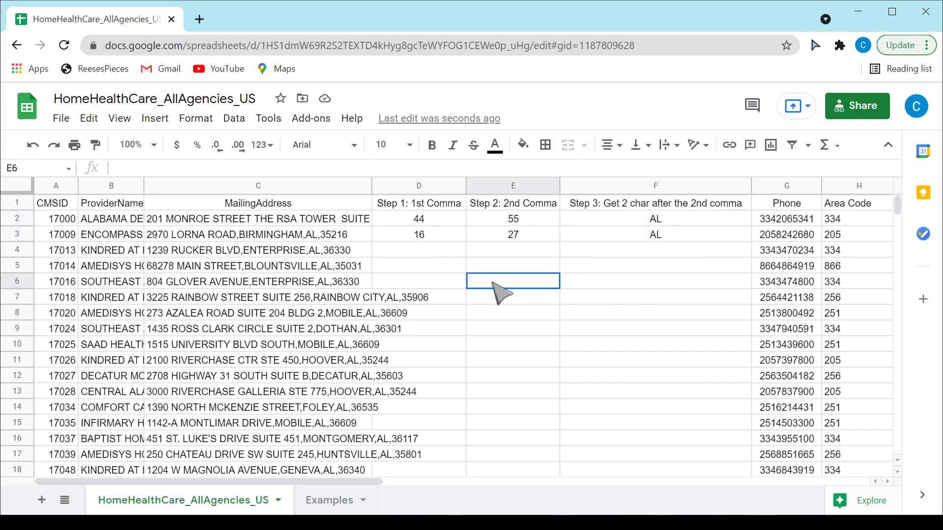
pyautogui.moveTo(442, 237); pyautogui.dragTo(609, 236)
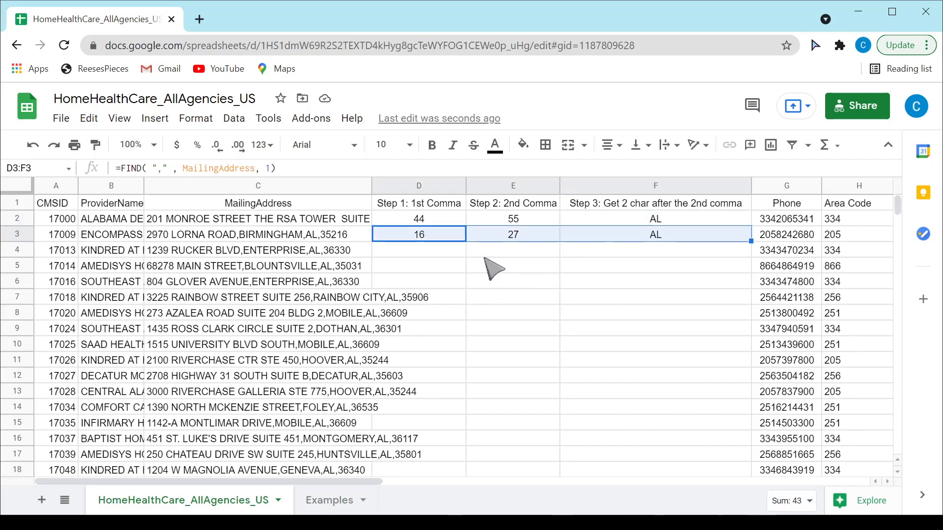
pyautogui.moveTo(750, 252); pyautogui.dragTo(741, 334)
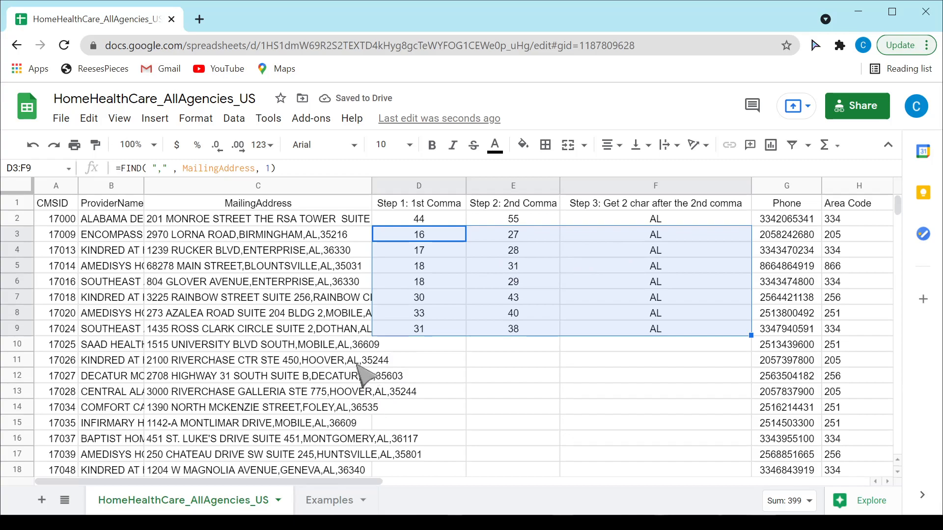
# - Make column C slightly narrower and fill the D9:F9 formulas down through all remaining data rows
pyautogui.moveTo(371, 189); pyautogui.dragTo(498, 190)
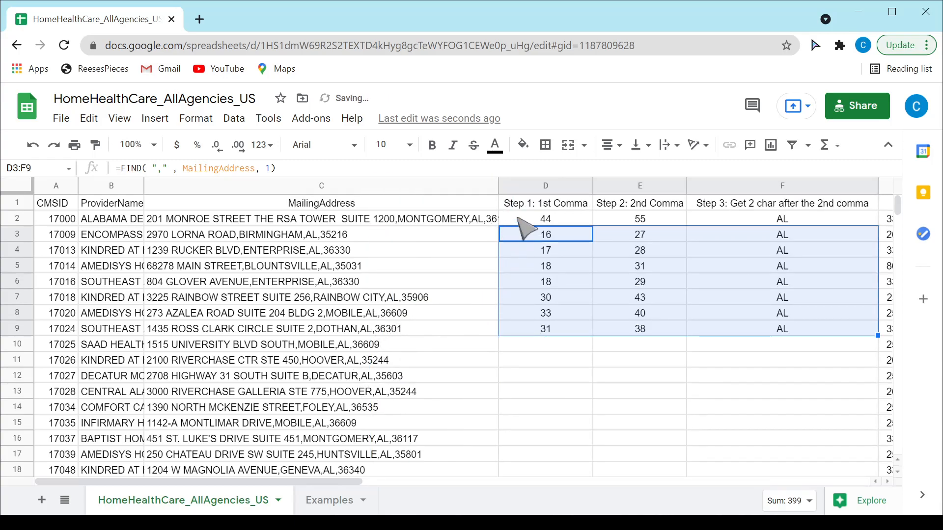
pyautogui.moveTo(497, 189); pyautogui.dragTo(346, 198)
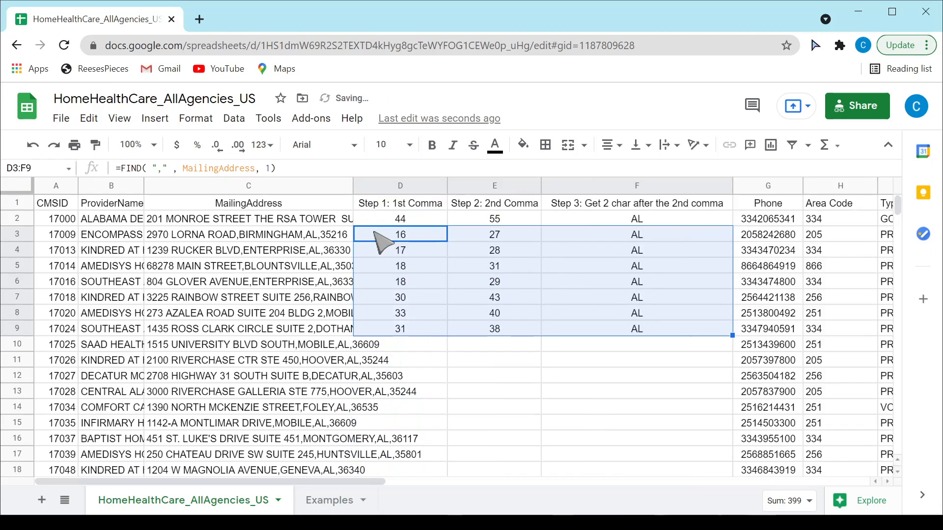
pyautogui.click(552, 391)
pyautogui.moveTo(406, 328); pyautogui.dragTo(615, 337)
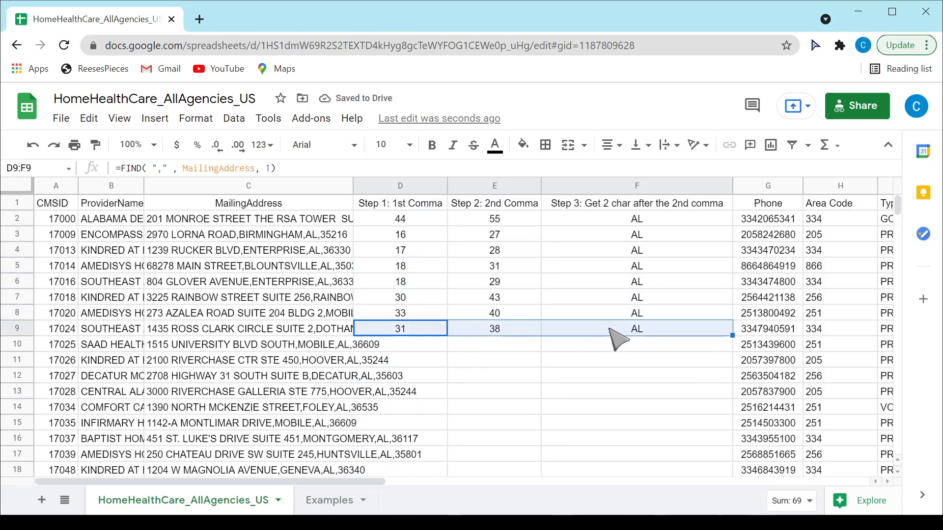
pyautogui.doubleClick(732, 335)
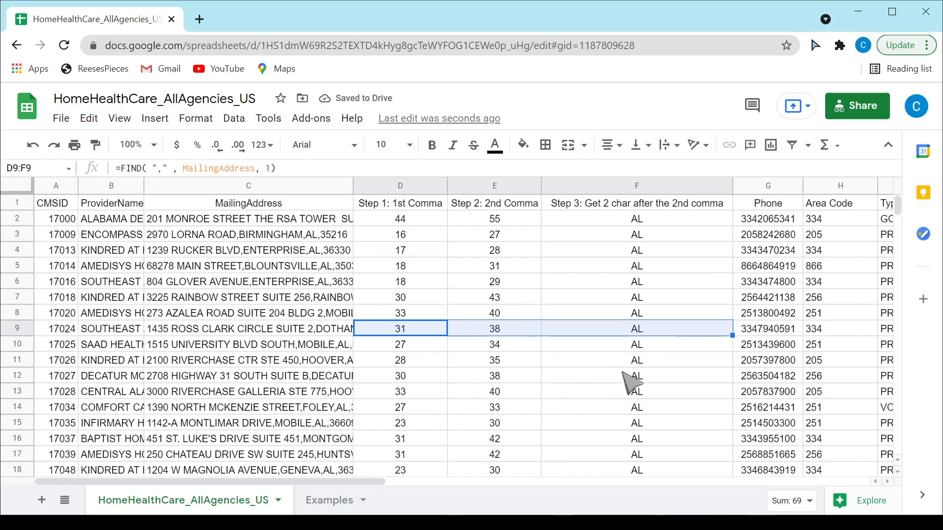
# - Widen column C to show the full addresses and check the extracted states against them throughout the list
pyautogui.scroll(-9, 638, 386)
pyautogui.scroll(-20, 661, 405)
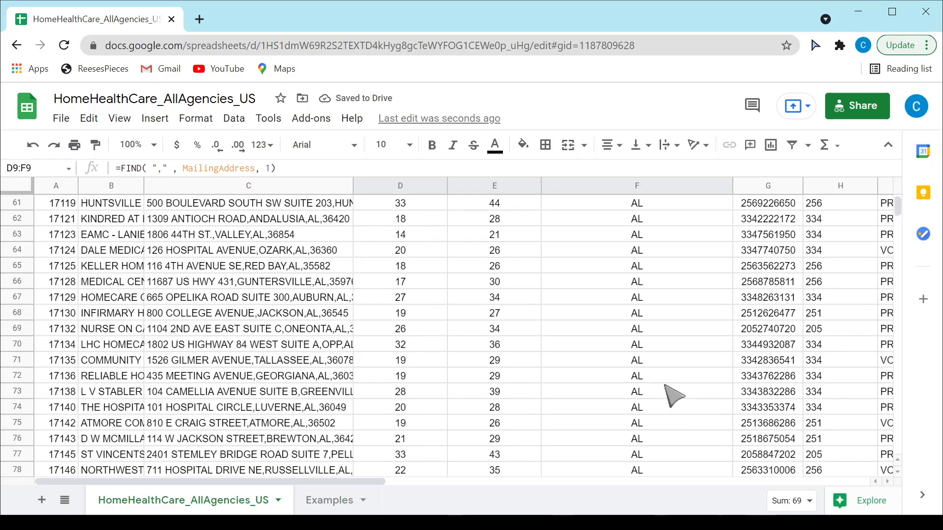
pyautogui.scroll(-20, 684, 393)
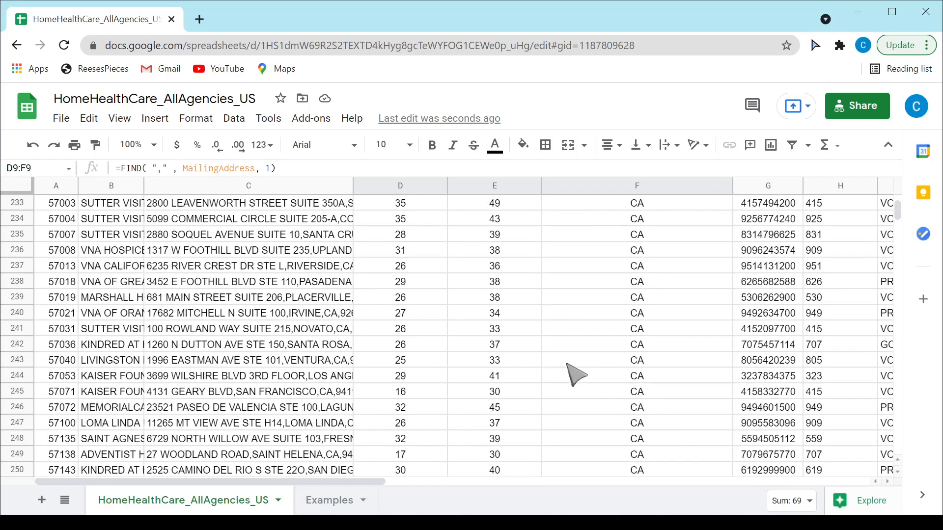
pyautogui.moveTo(353, 185); pyautogui.dragTo(480, 187)
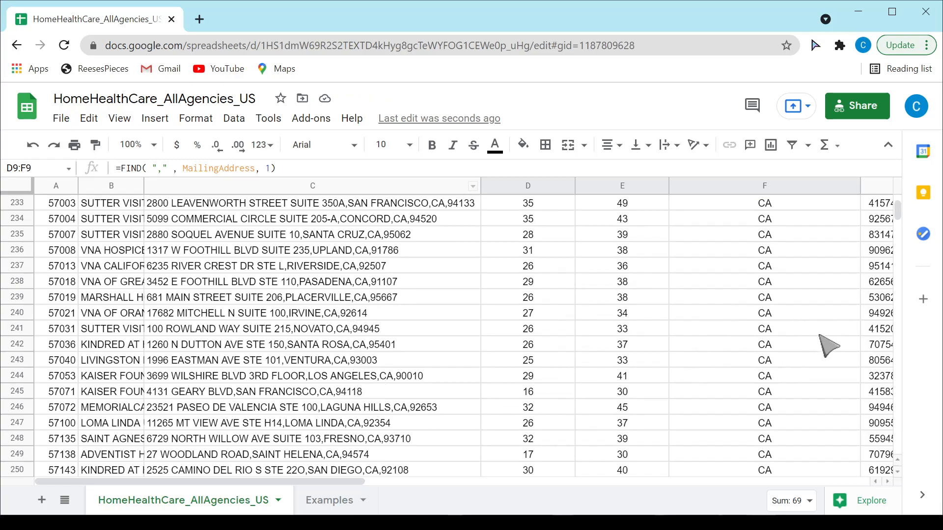
pyautogui.moveTo(897, 210); pyautogui.dragTo(898, 242)
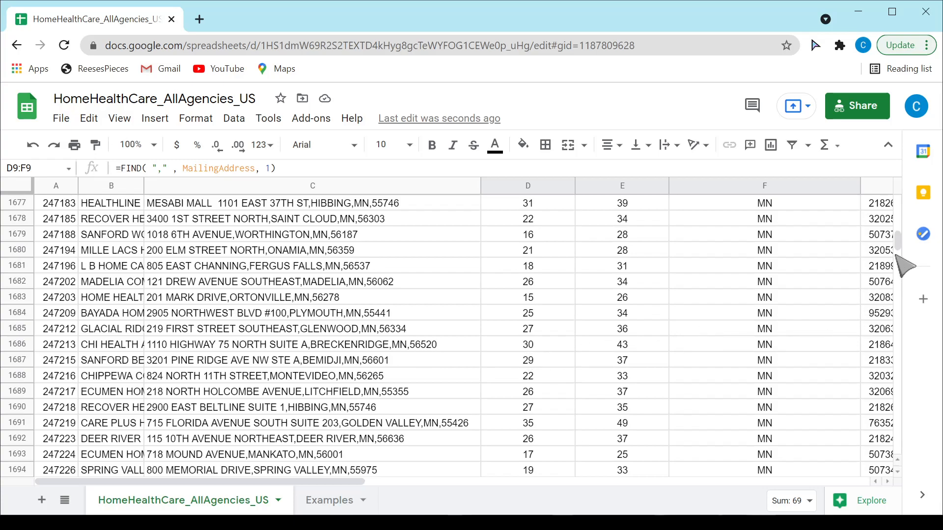
pyautogui.moveTo(904, 242); pyautogui.dragTo(918, 194)
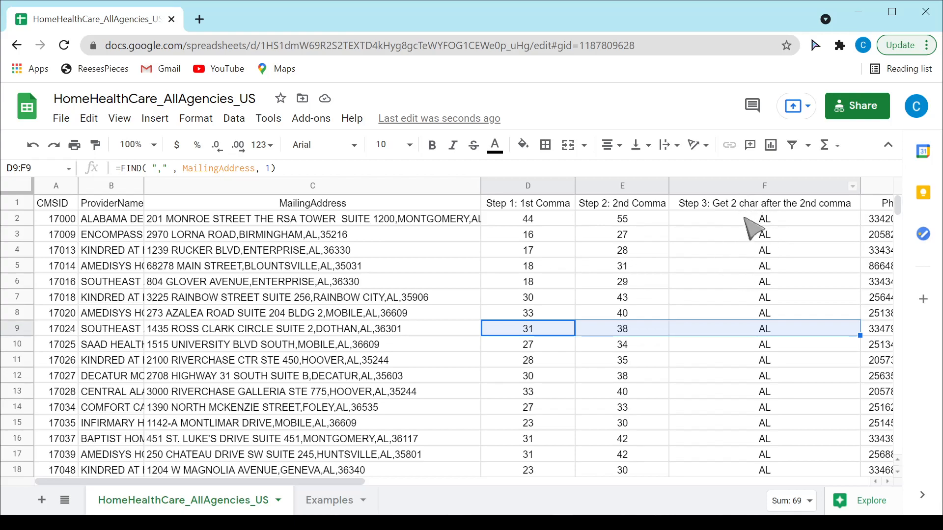
# - Replace the header in F1 with "State" and narrow column F
pyautogui.click(735, 205)
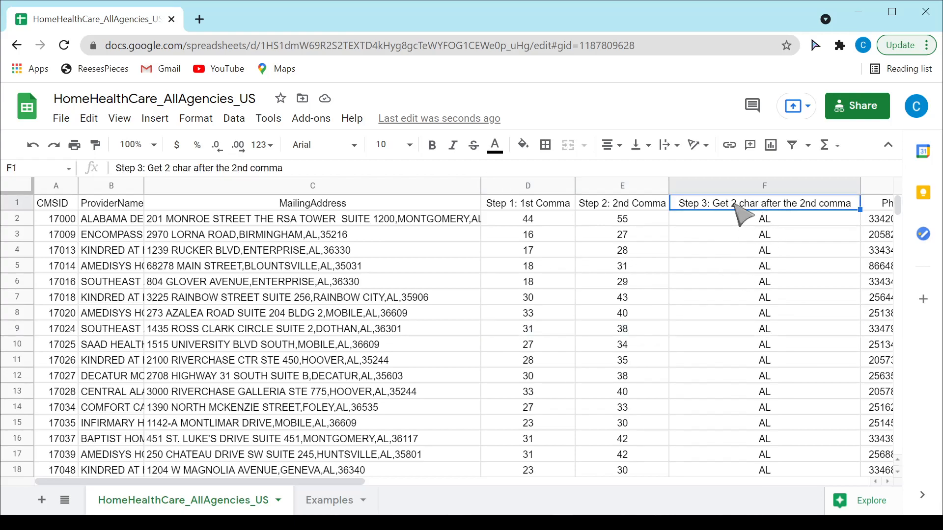
pyautogui.write('S')
pyautogui.write('tate')
pyautogui.press('BackSpace')
pyautogui.write('te')
pyautogui.press('Return')
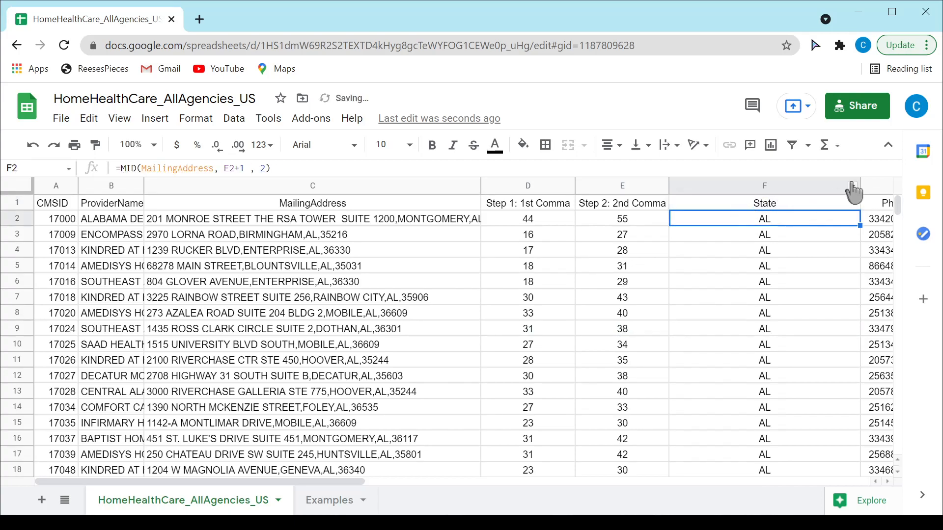
pyautogui.moveTo(859, 184); pyautogui.dragTo(730, 184)
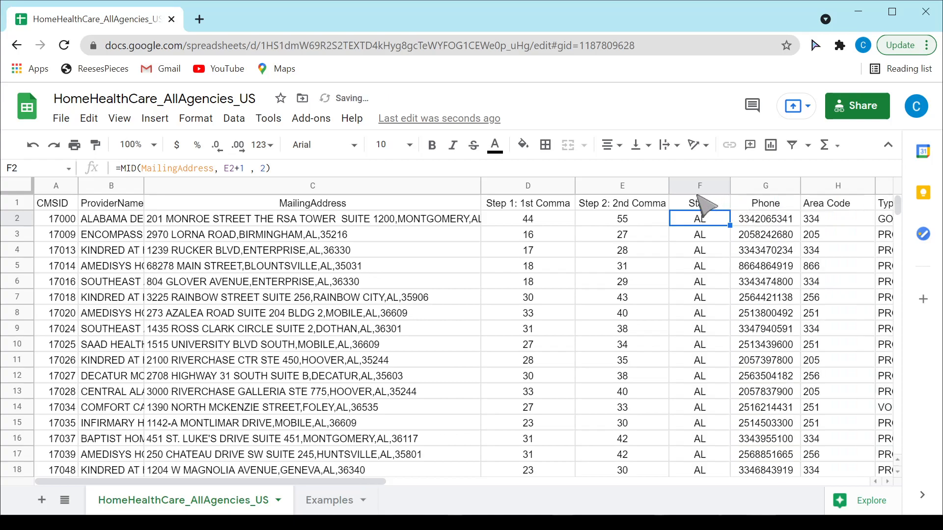
# - Create a pivot table on a new sheet from the entire HomeHealthCare_AllAgencies_US sheet
pyautogui.click(24, 190)
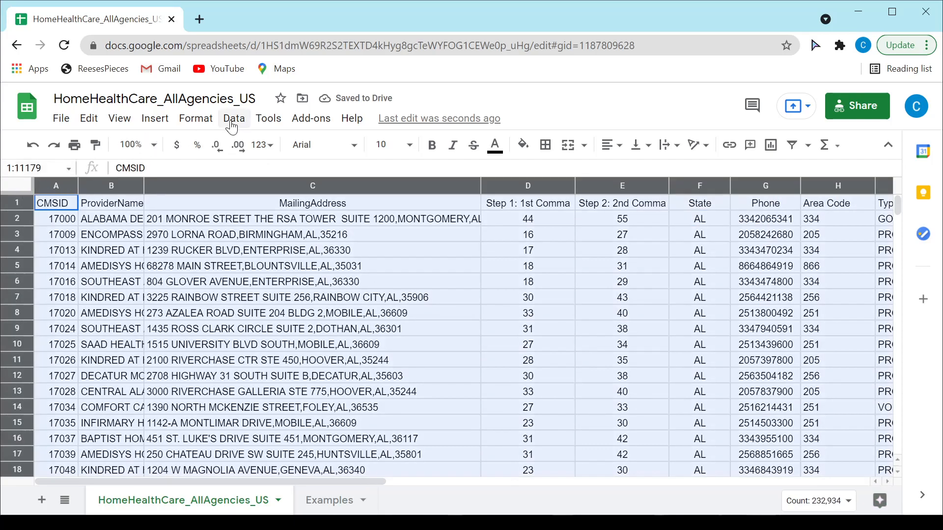
pyautogui.click(234, 118)
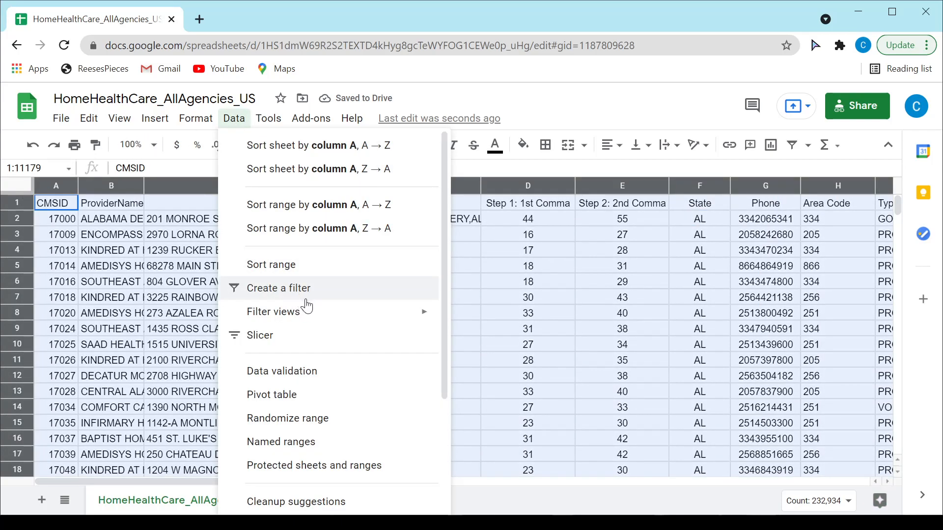
pyautogui.click(295, 394)
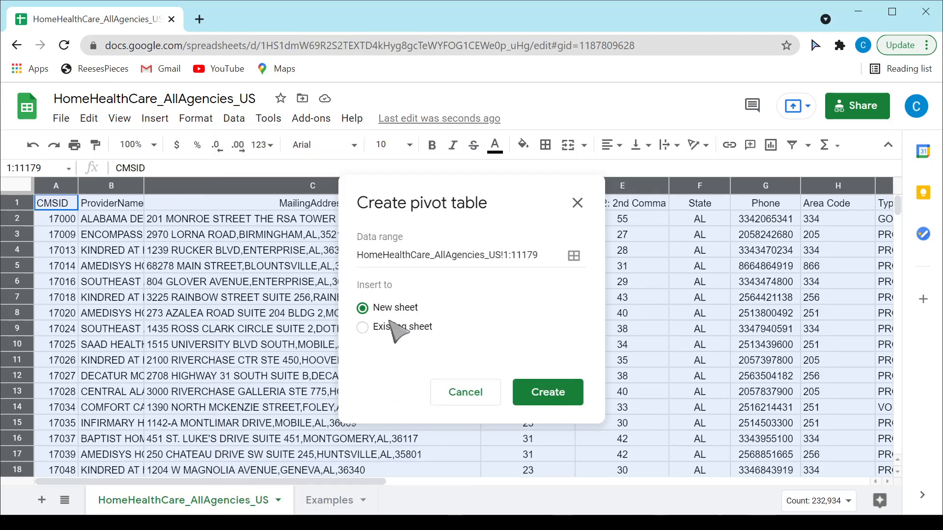
pyautogui.click(545, 391)
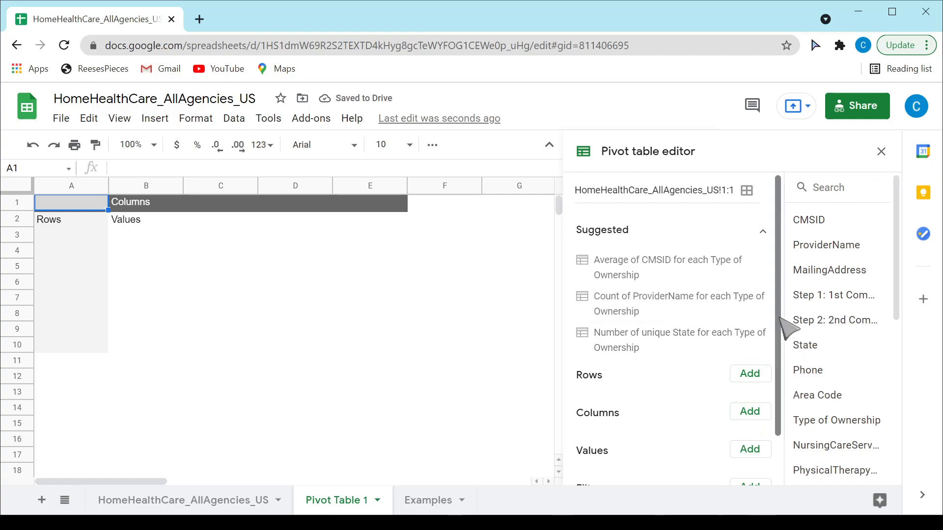
pyautogui.scroll(-2, 780, 319)
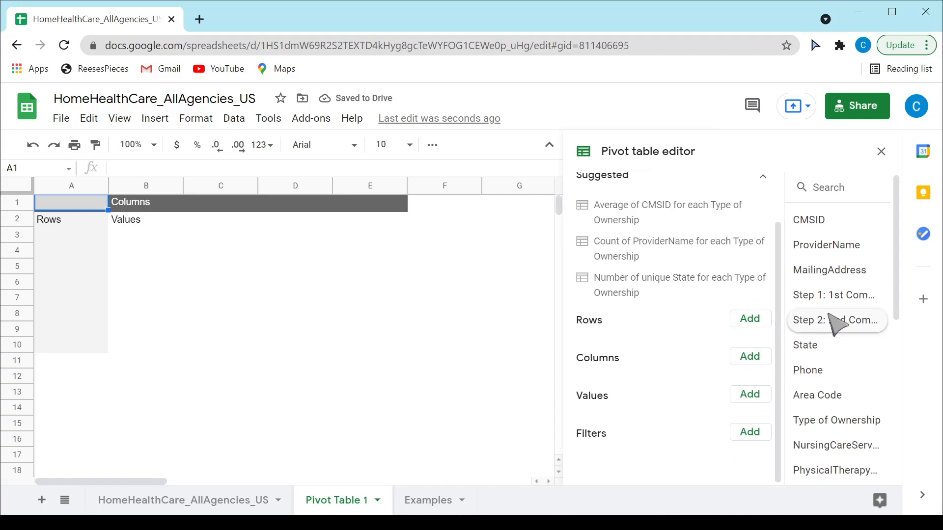
# - Add State as the pivot table's rows and as its values, summarized by COUNTA
pyautogui.moveTo(812, 360); pyautogui.dragTo(760, 325)
pyautogui.click(750, 320)
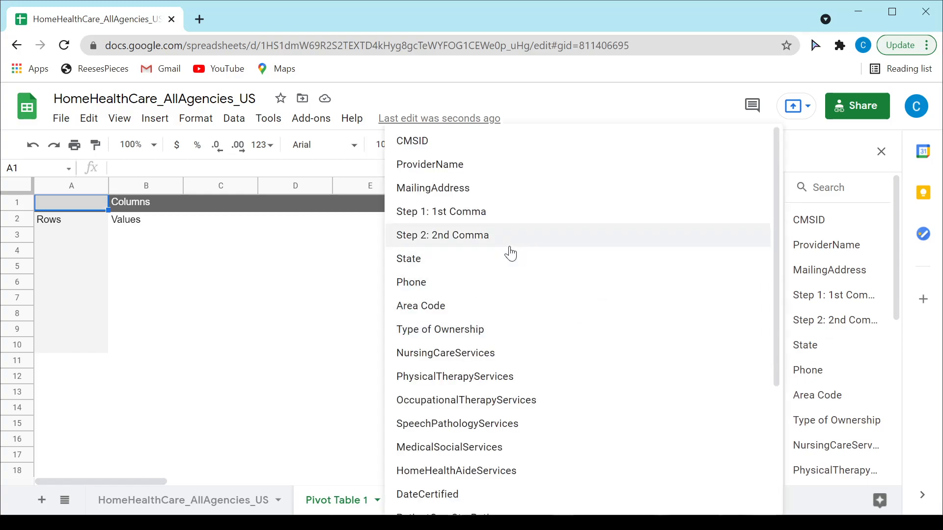
pyautogui.click(440, 263)
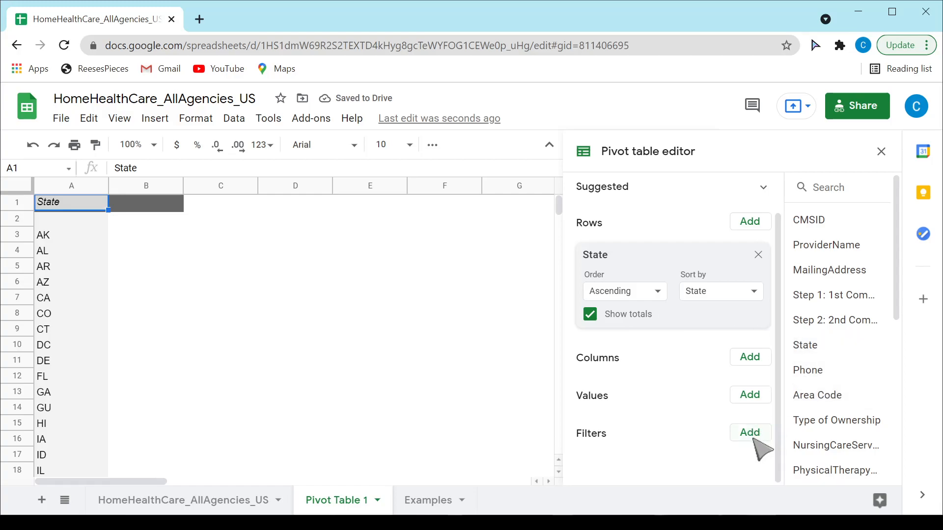
pyautogui.click(750, 395)
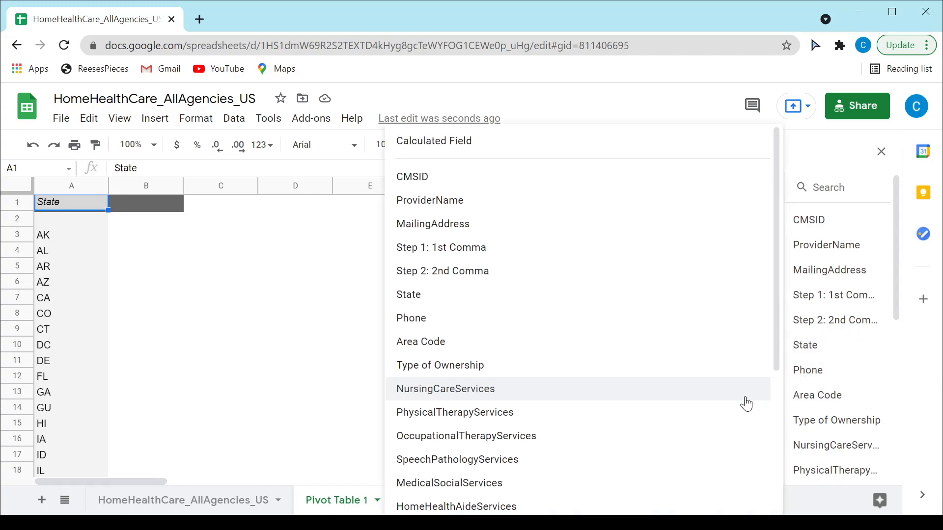
pyautogui.click(421, 297)
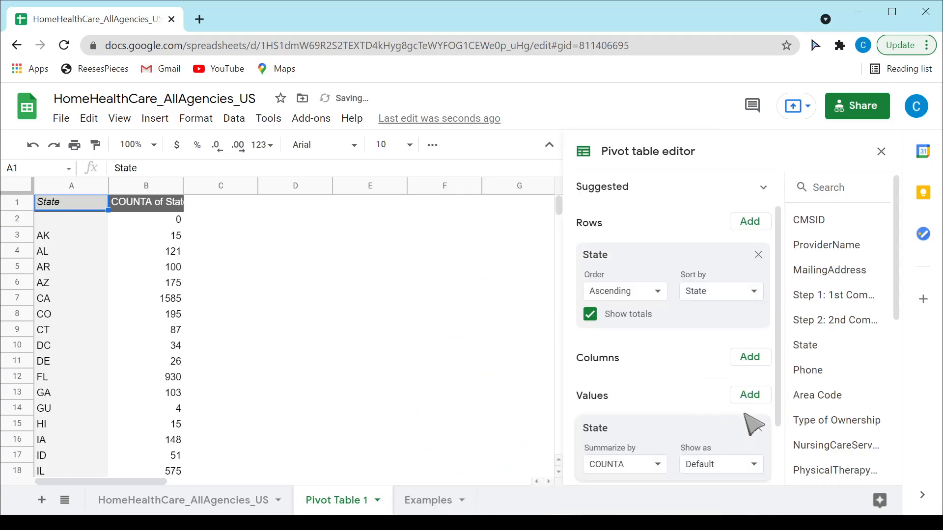
pyautogui.click(763, 187)
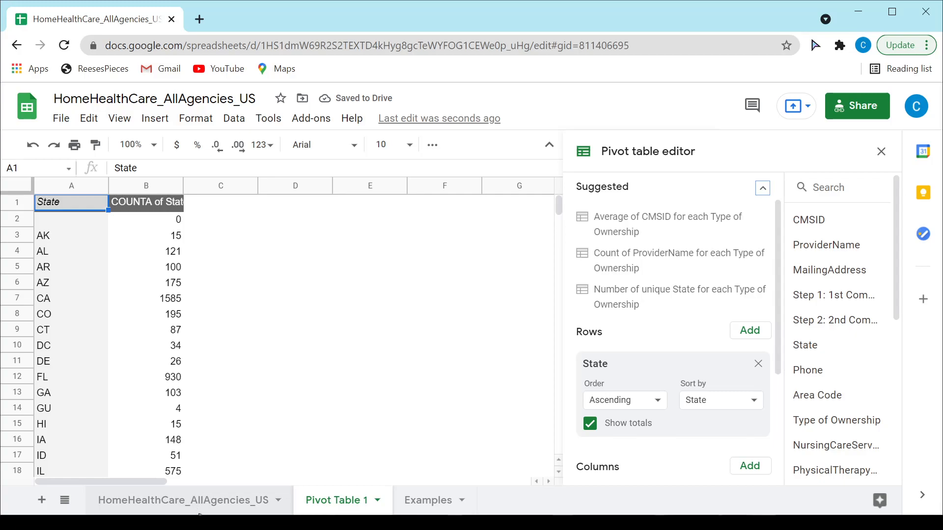
# - Examine the agency counts for each state and the grand total throughout the pivot table
pyautogui.scroll(-5, 61, 248)
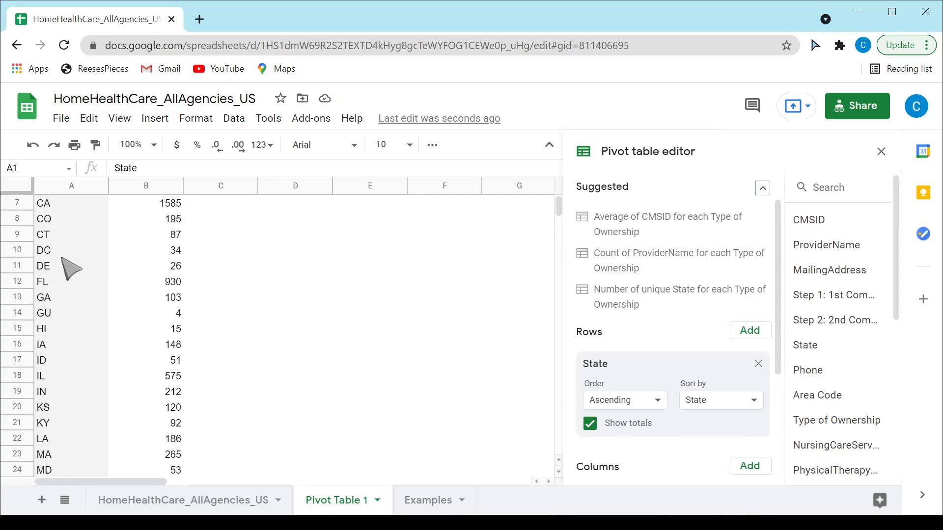
pyautogui.scroll(-7, 71, 274)
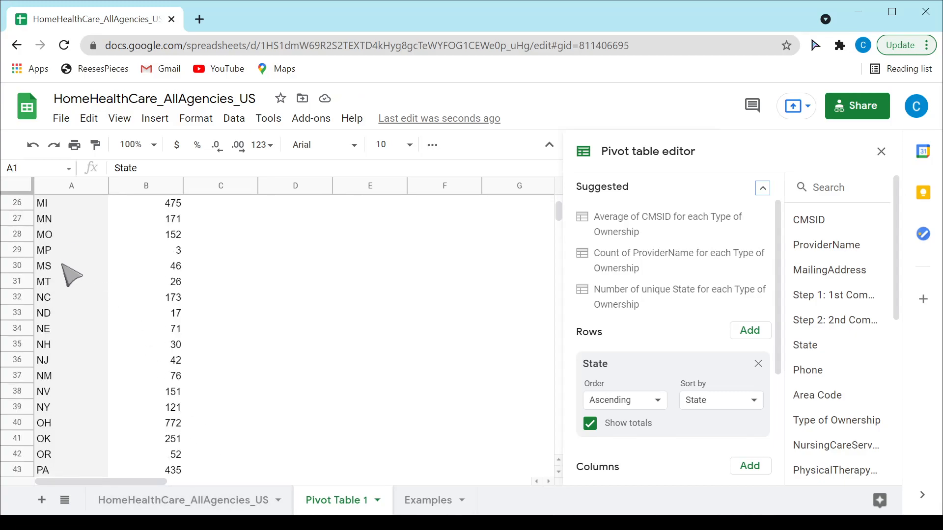
pyautogui.scroll(-2, 71, 275)
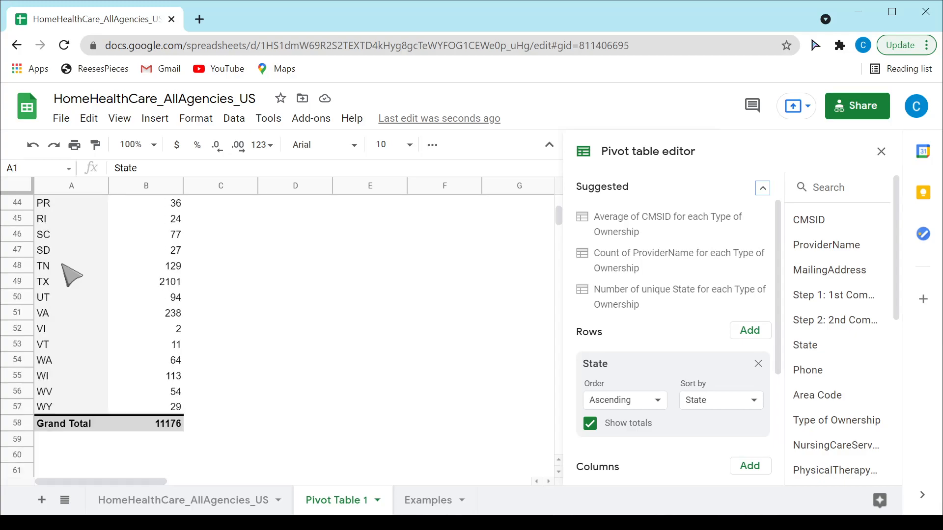
pyautogui.scroll(5, 71, 275)
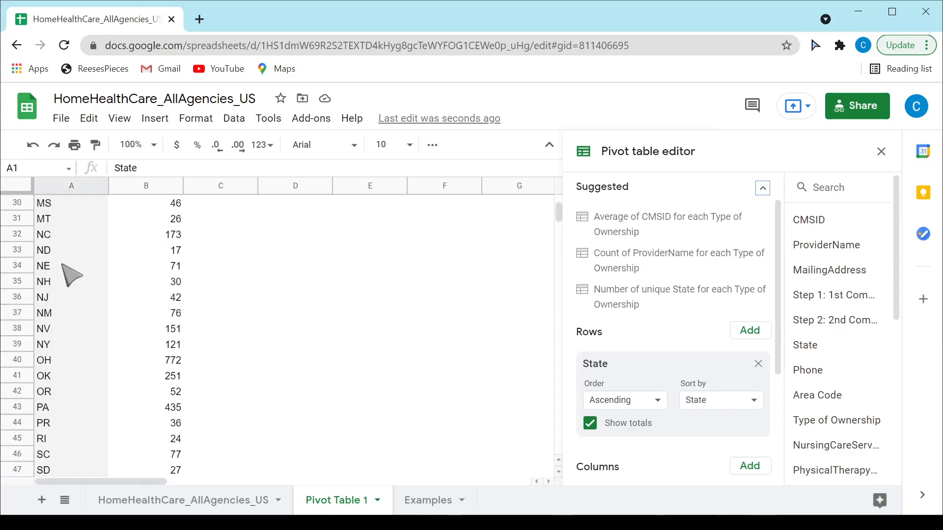
pyautogui.scroll(-4, 98, 351)
pyautogui.scroll(1, 64, 408)
pyautogui.scroll(1, 60, 411)
pyautogui.scroll(10, 60, 409)
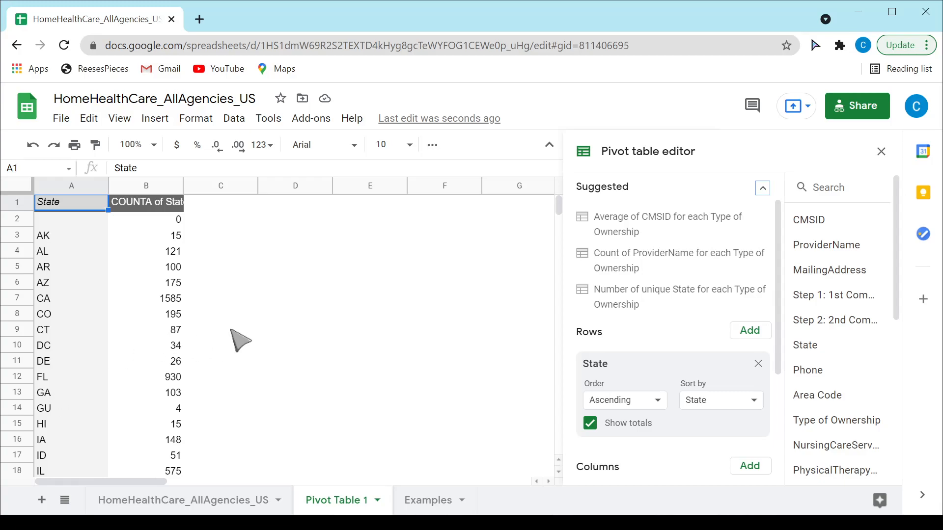
# - Return to the HomeHealthCare_AllAgencies_US sheet and resize all selected columns to one moderate, uniform width
pyautogui.click(242, 501)
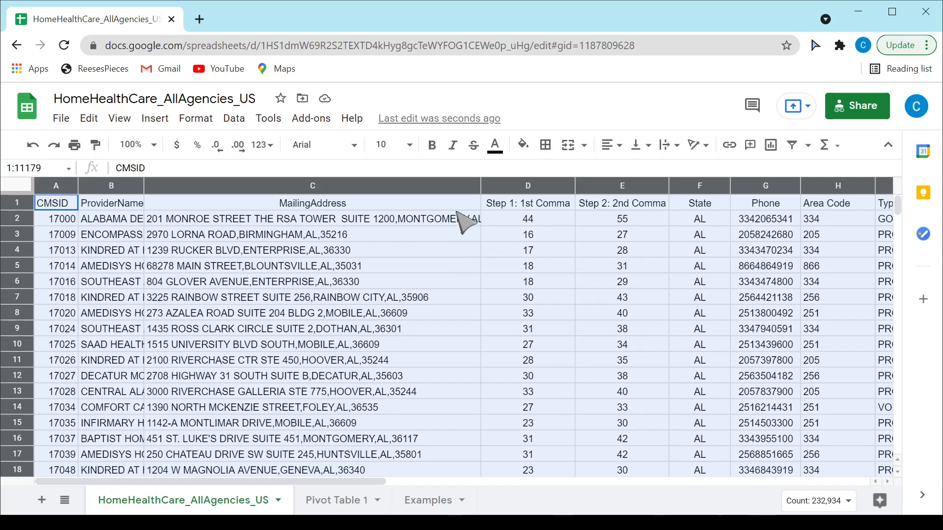
pyautogui.moveTo(480, 188); pyautogui.dragTo(514, 190)
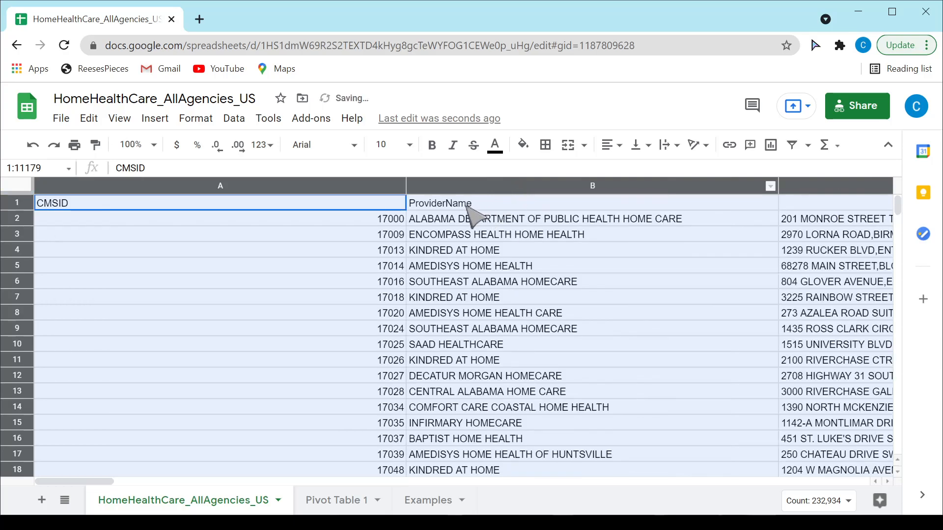
pyautogui.moveTo(404, 188); pyautogui.dragTo(150, 188)
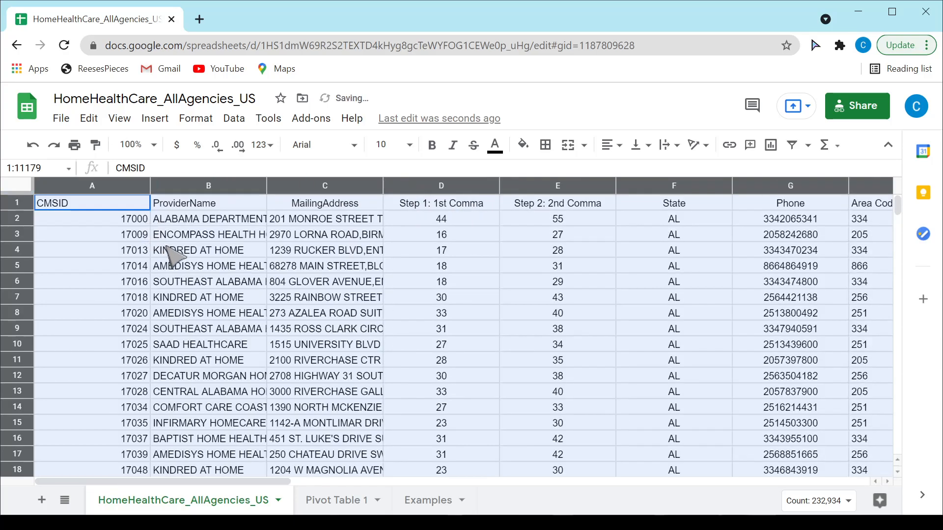